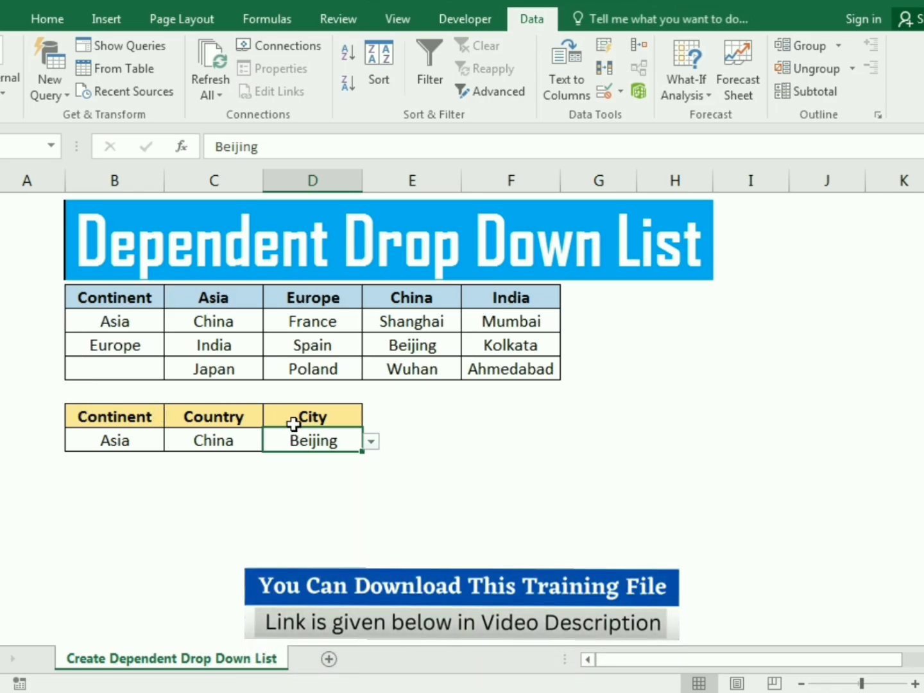
# Step: Clear the Country and City entries in the lower selection table
pyautogui.click(94, 444)
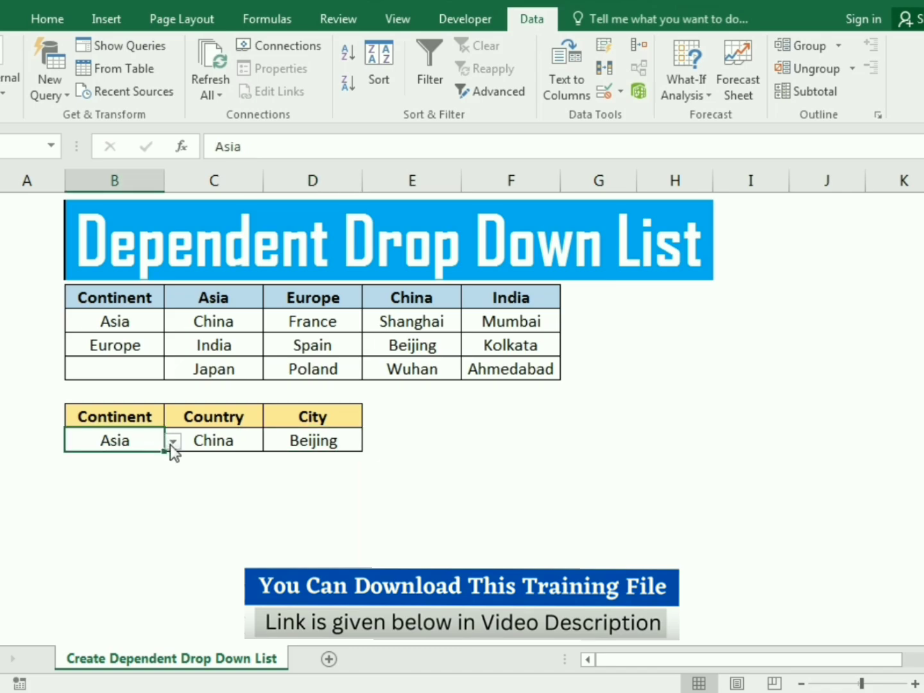
pyautogui.click(223, 440)
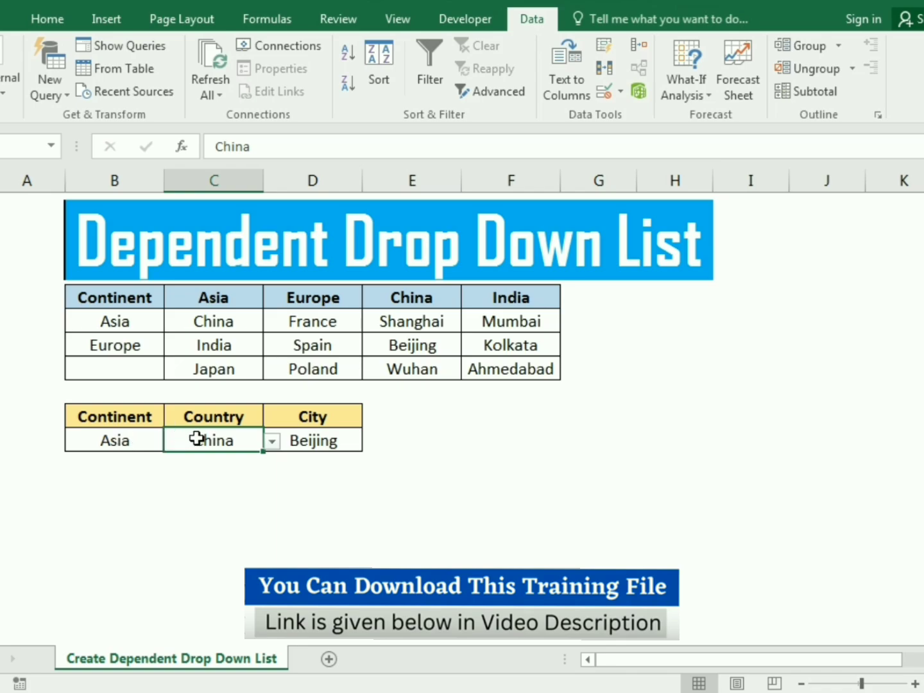
pyautogui.click(304, 436)
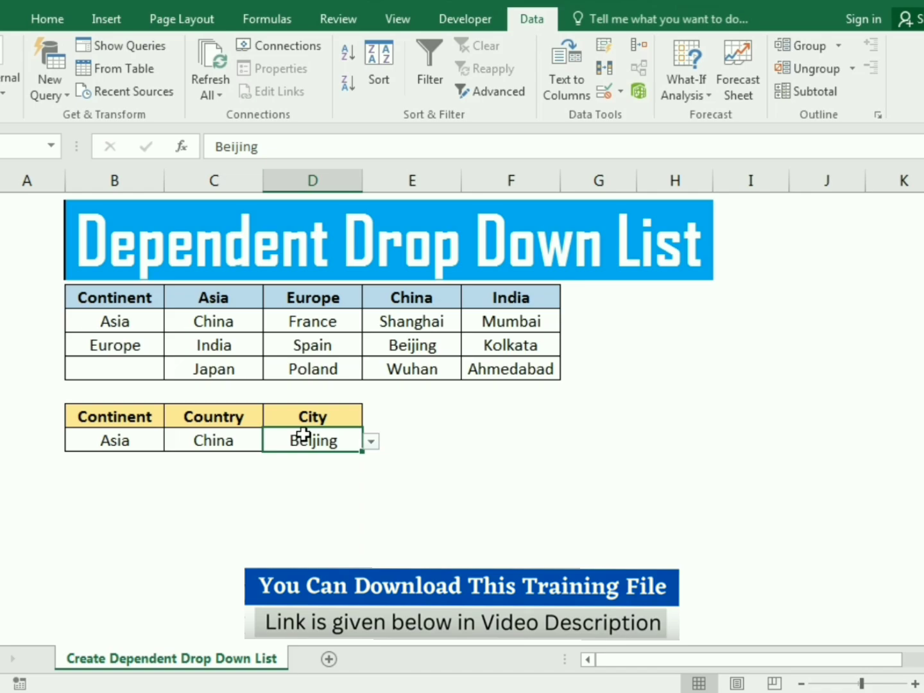
pyautogui.moveTo(190, 440); pyautogui.dragTo(292, 437)
pyautogui.press('Delete')
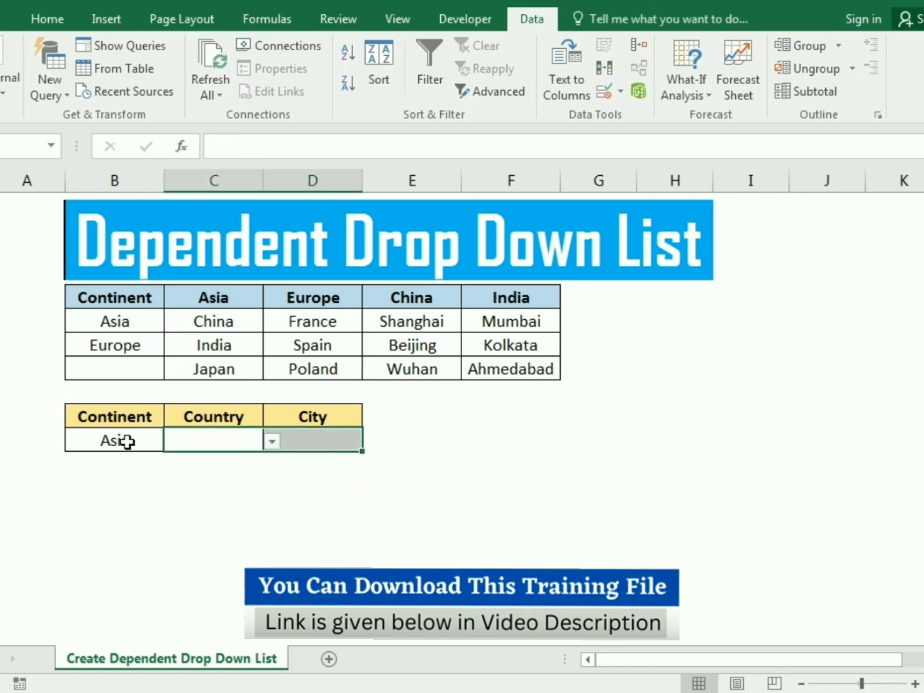
# Step: Choose Europe in the Continent drop-down and show the matching Country options
pyautogui.click(127, 442)
pyautogui.click(172, 442)
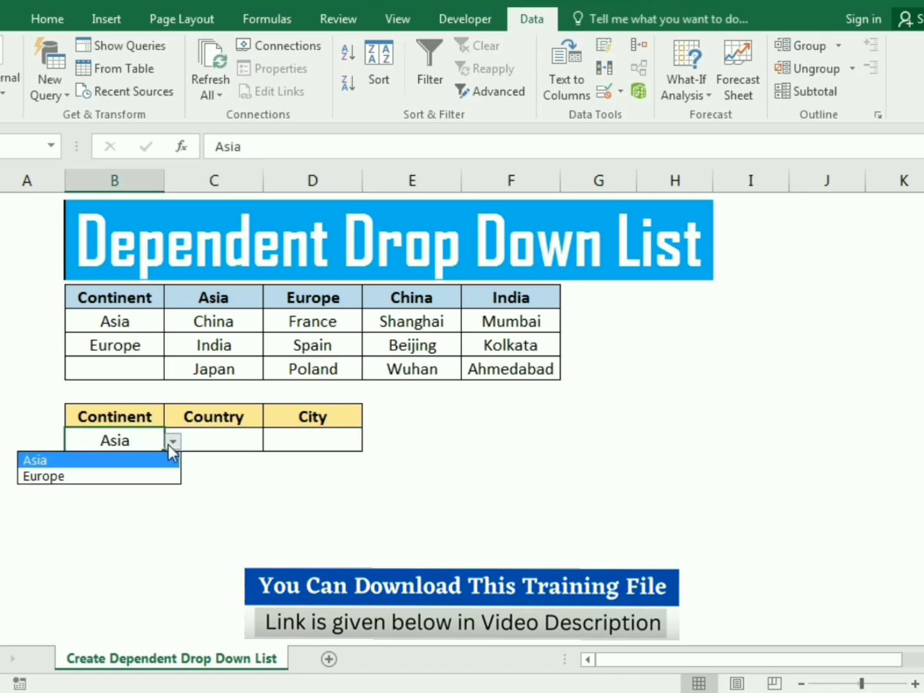
pyautogui.click(127, 477)
pyautogui.click(205, 435)
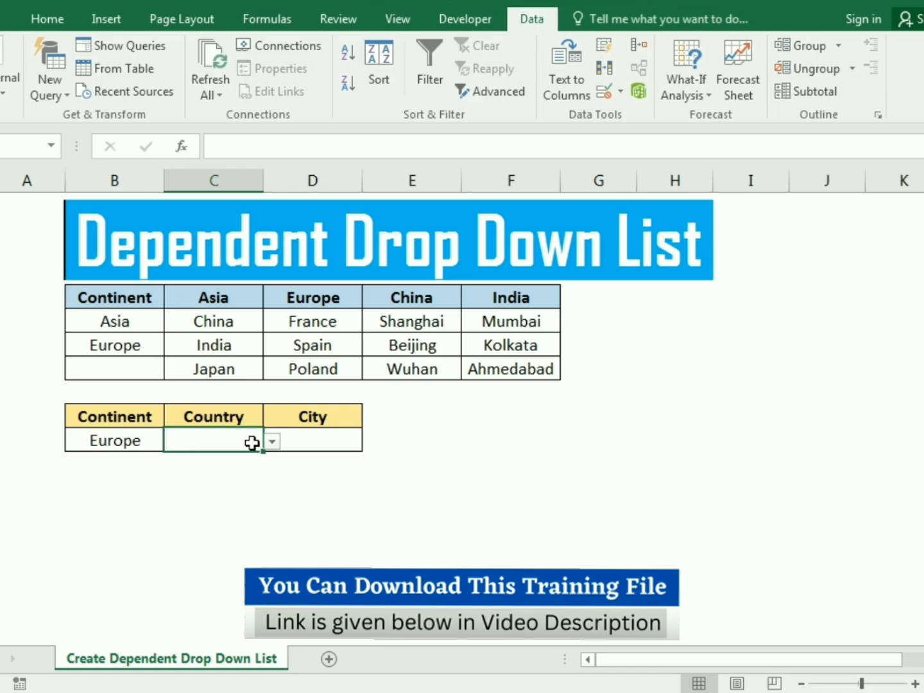
pyautogui.click(273, 442)
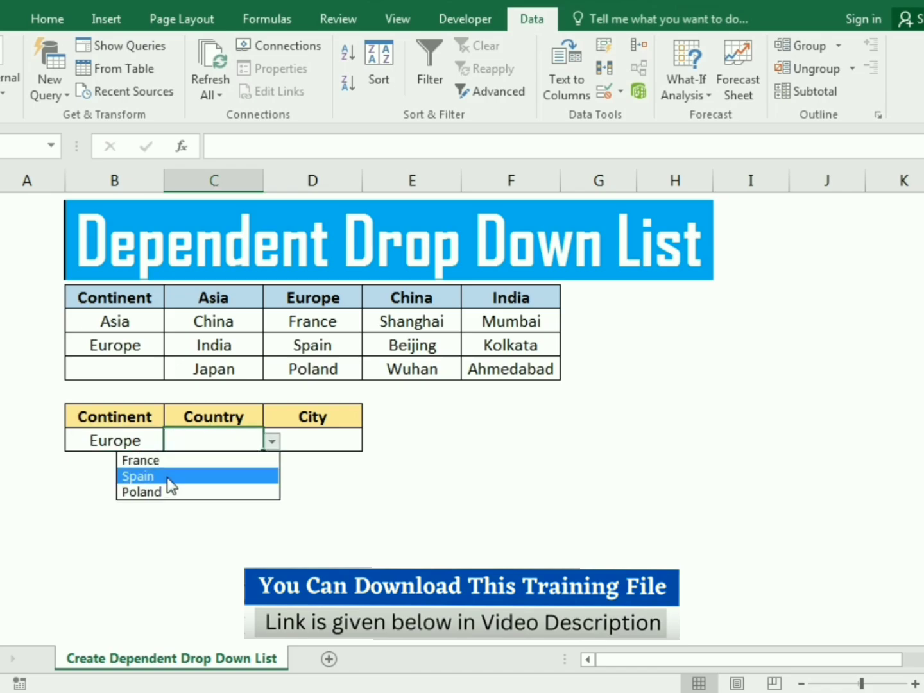
# Step: Switch the Continent drop-down to Asia and show the Country options for it
pyautogui.click(138, 442)
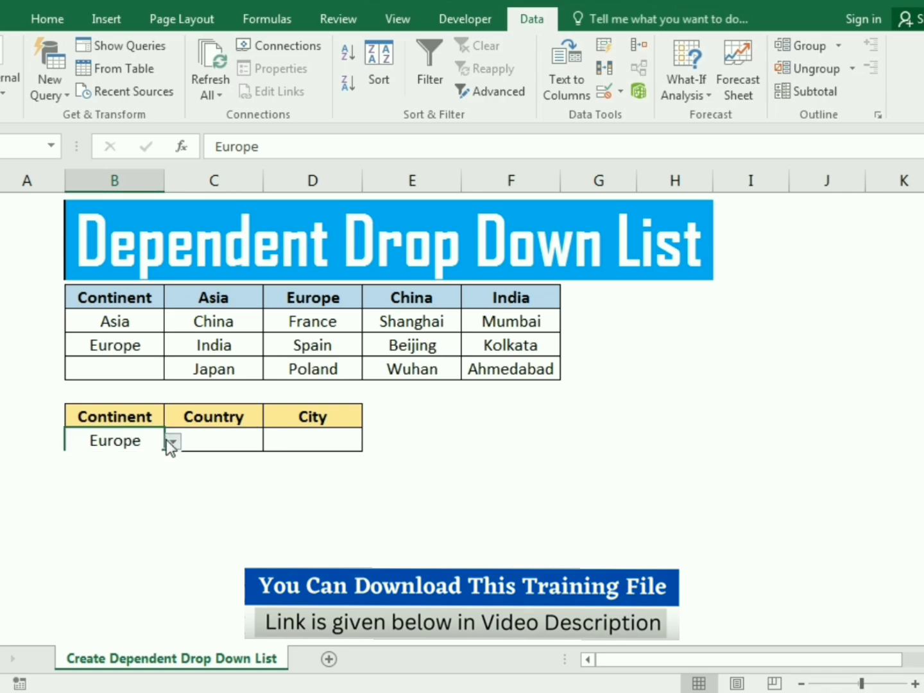
pyautogui.click(173, 442)
pyautogui.click(132, 461)
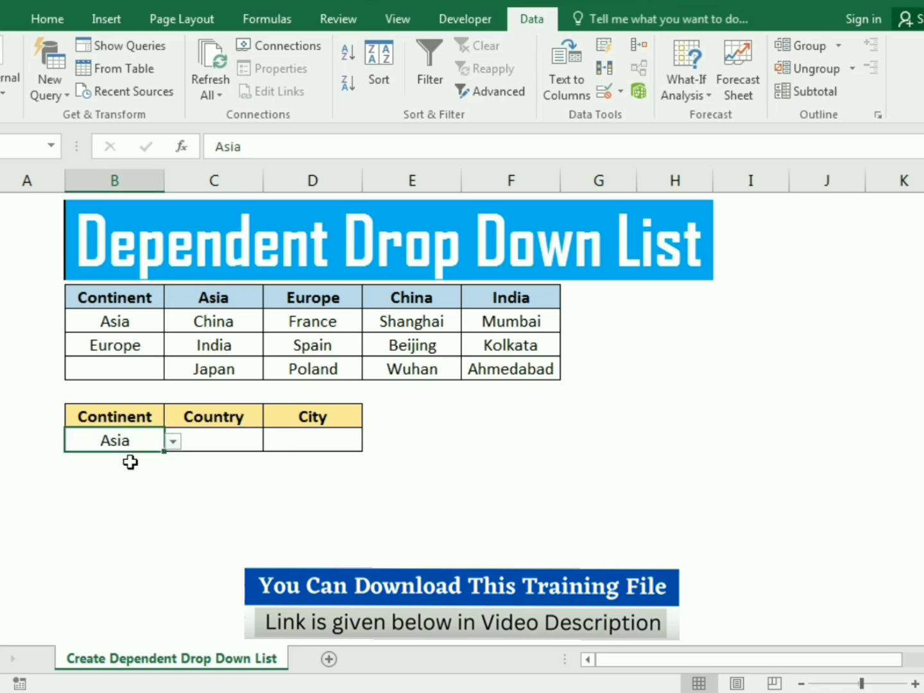
pyautogui.click(222, 440)
pyautogui.click(273, 442)
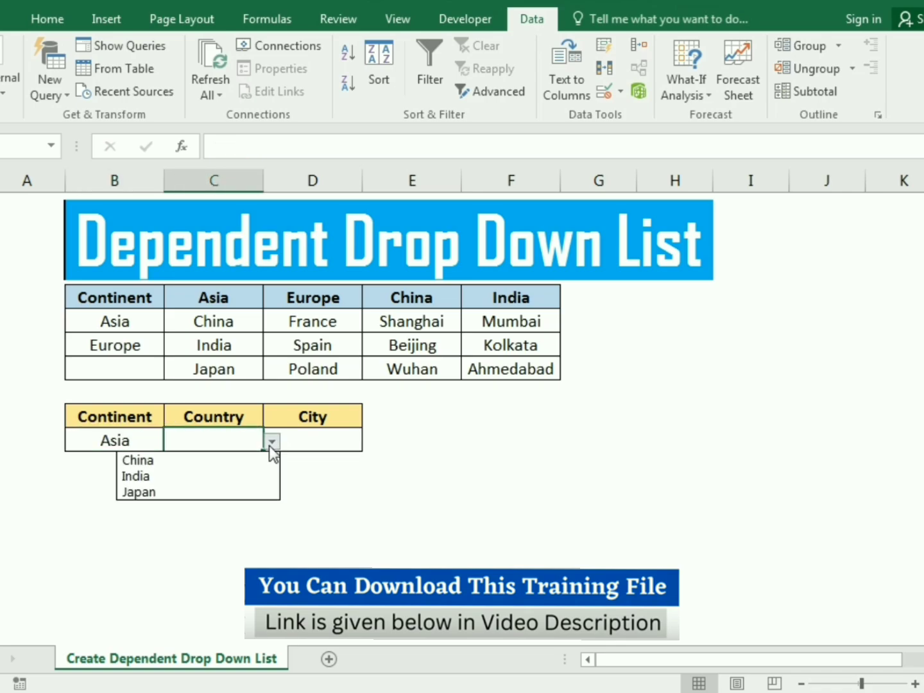
# Step: Choose China as the country and show the City options for it
pyautogui.click(235, 462)
pyautogui.click(318, 441)
pyautogui.click(372, 443)
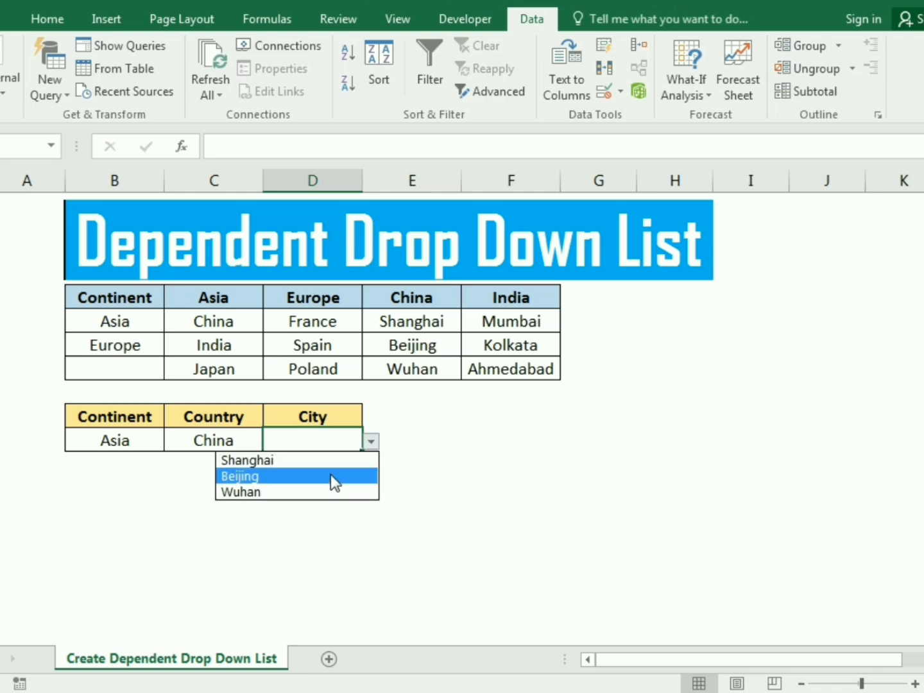
# Step: Change the country to India and choose Kolkata from the City drop-down
pyautogui.click(242, 442)
pyautogui.click(272, 442)
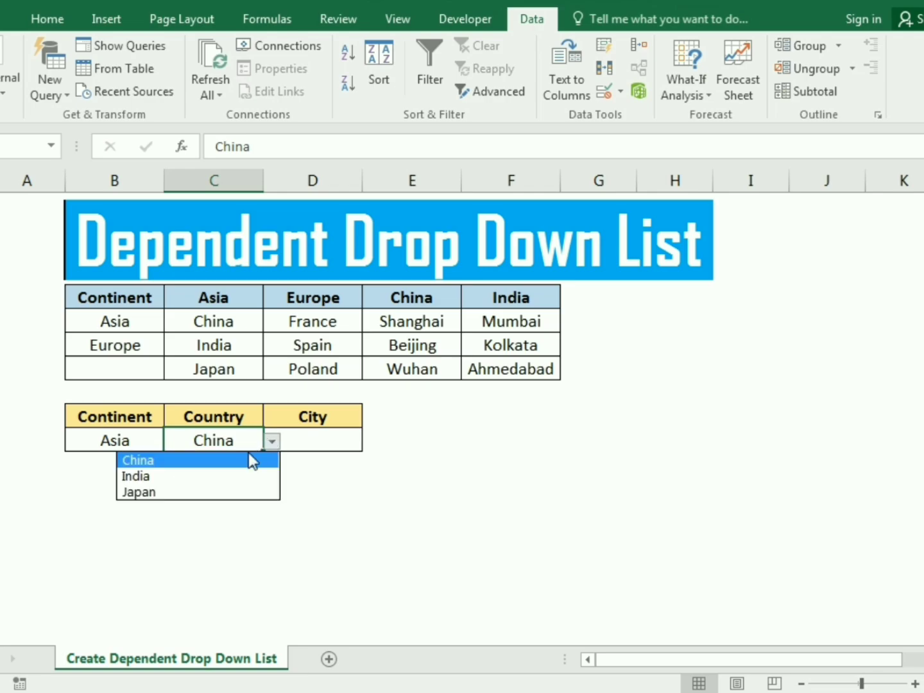
pyautogui.click(238, 476)
pyautogui.click(356, 442)
pyautogui.click(371, 442)
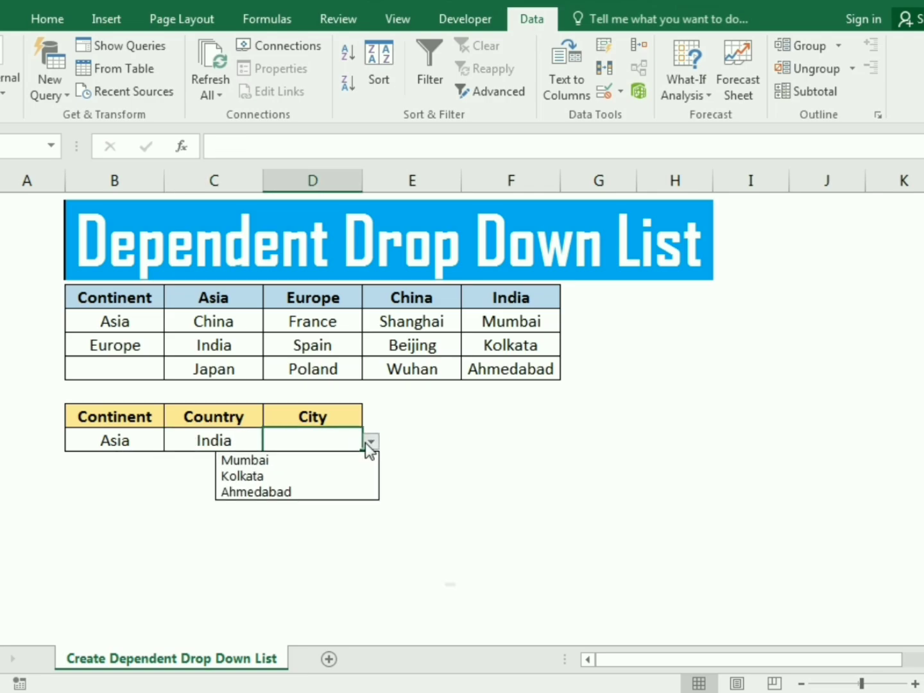
pyautogui.click(353, 477)
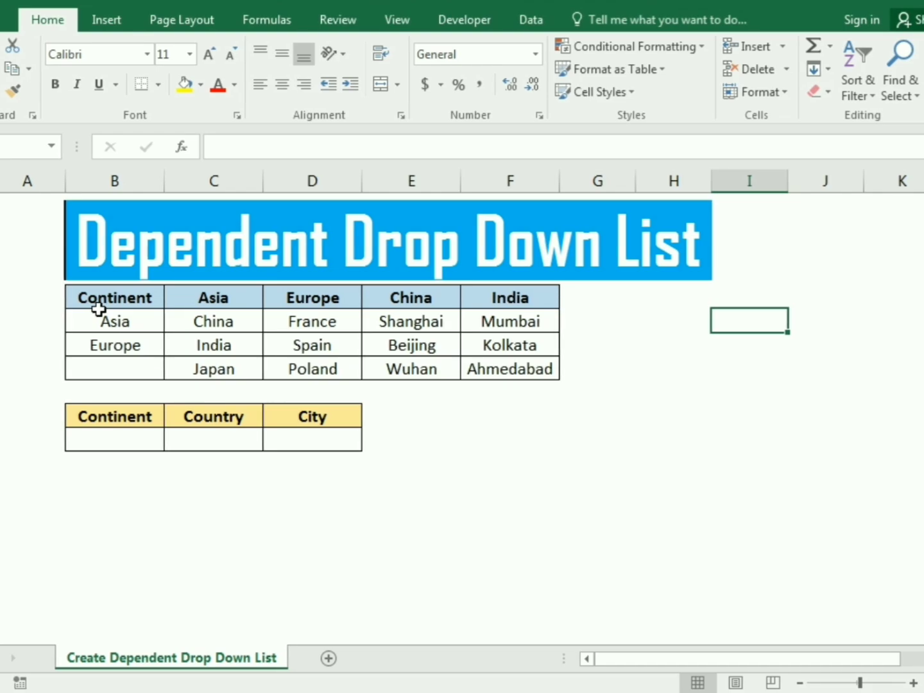
# Step: Examine the Continent, Asia, Europe, China and India source lists and the empty Continent, Country and City cells below them
pyautogui.moveTo(113, 299); pyautogui.dragTo(135, 348)
pyautogui.moveTo(234, 301); pyautogui.dragTo(242, 366)
pyautogui.moveTo(323, 305); pyautogui.dragTo(334, 368)
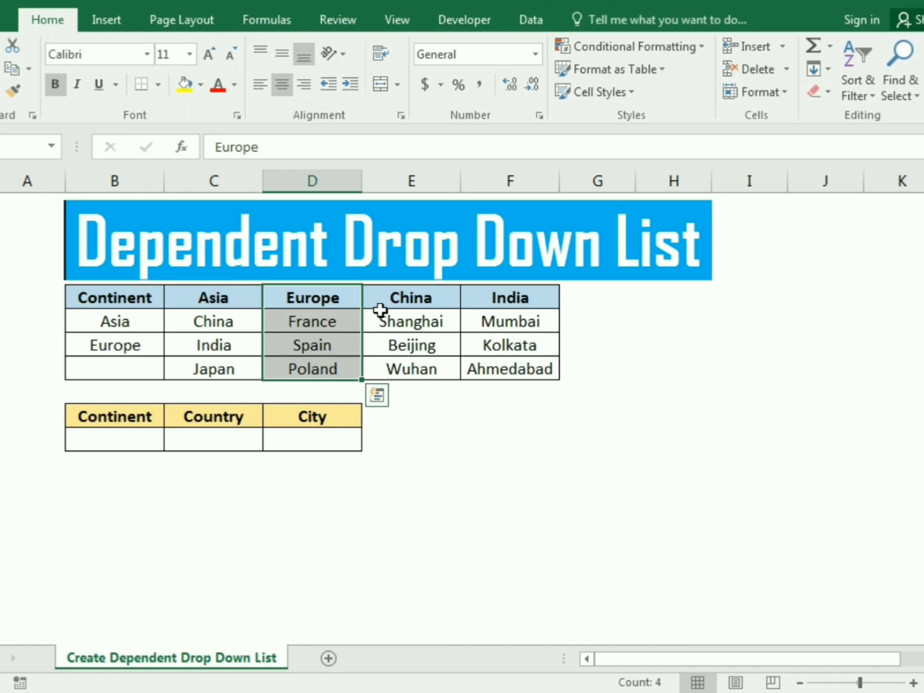
pyautogui.moveTo(401, 315); pyautogui.dragTo(390, 366)
pyautogui.moveTo(473, 320); pyautogui.dragTo(489, 377)
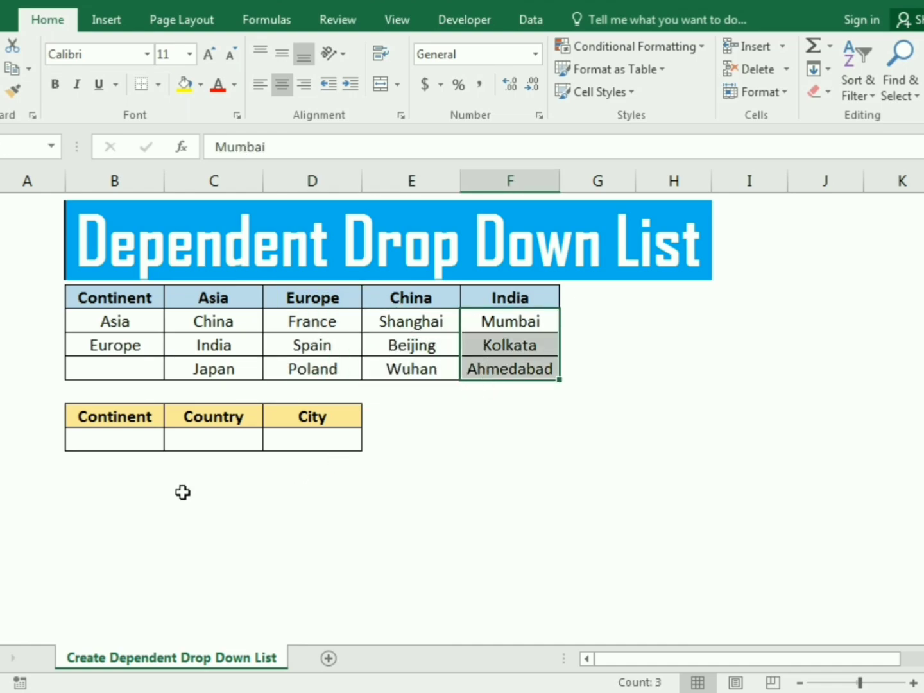
pyautogui.click(112, 442)
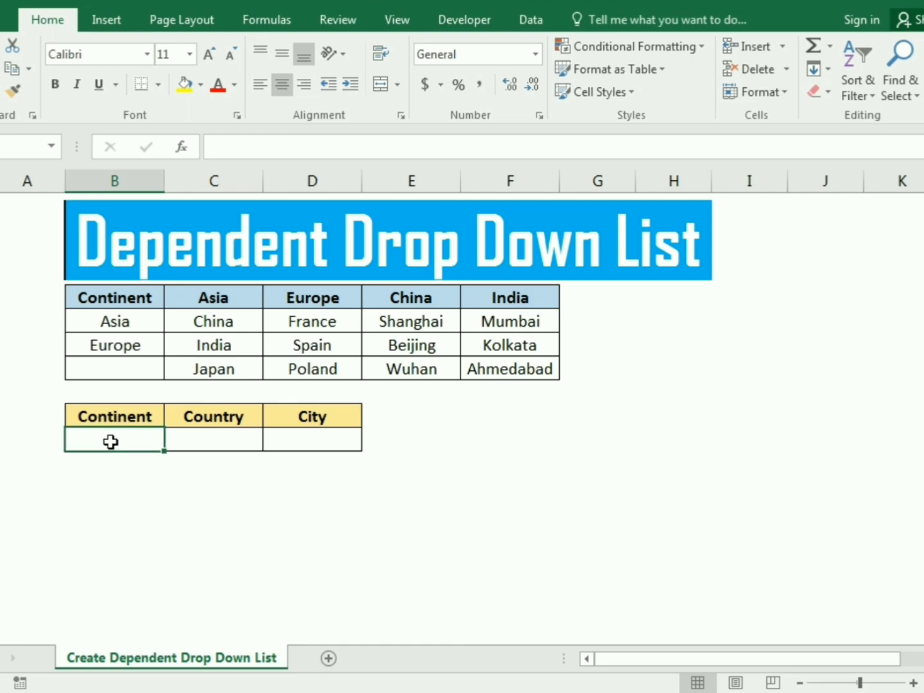
pyautogui.click(192, 434)
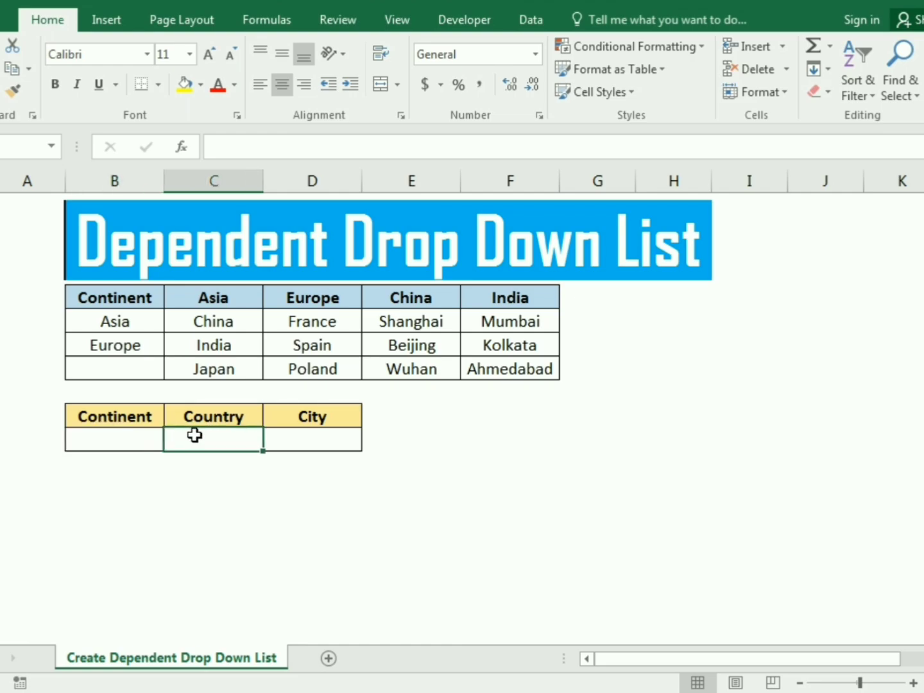
pyautogui.click(293, 436)
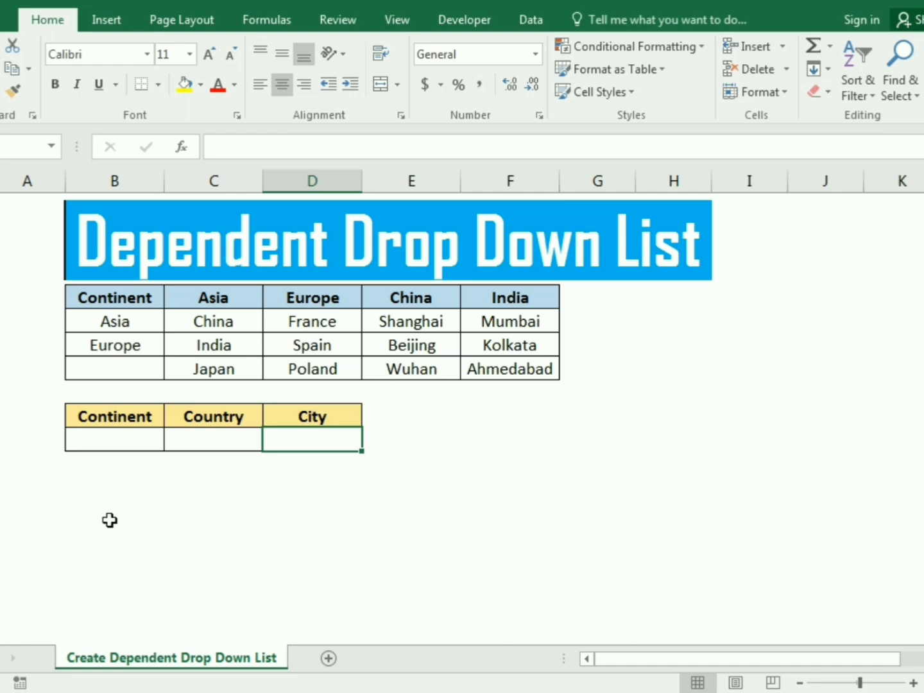
pyautogui.click(89, 442)
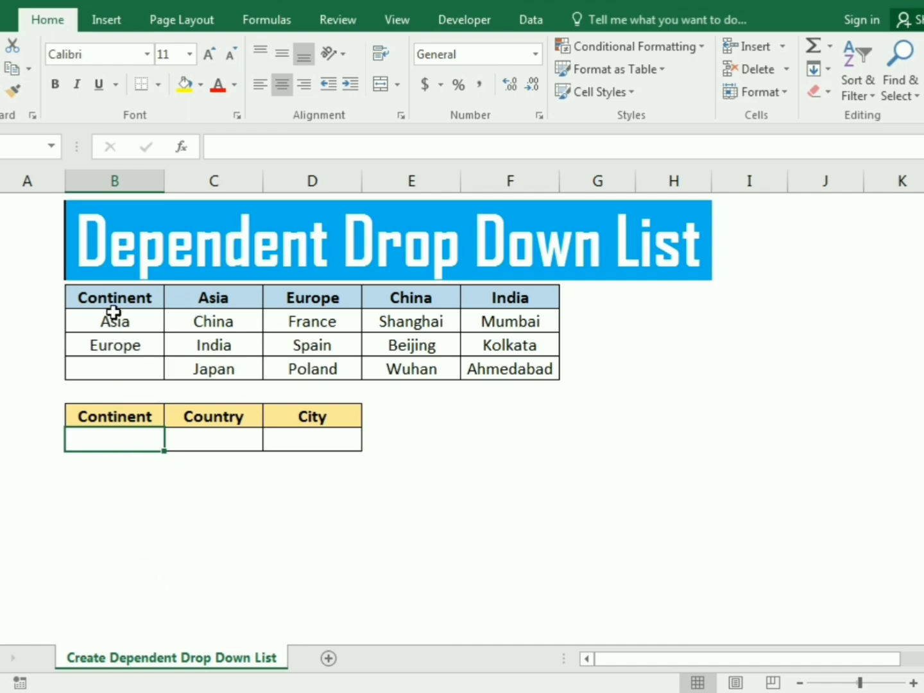
# Step: Create a named range from the Continent list in B4:B6, using the top row as its name
pyautogui.moveTo(112, 297); pyautogui.dragTo(115, 349)
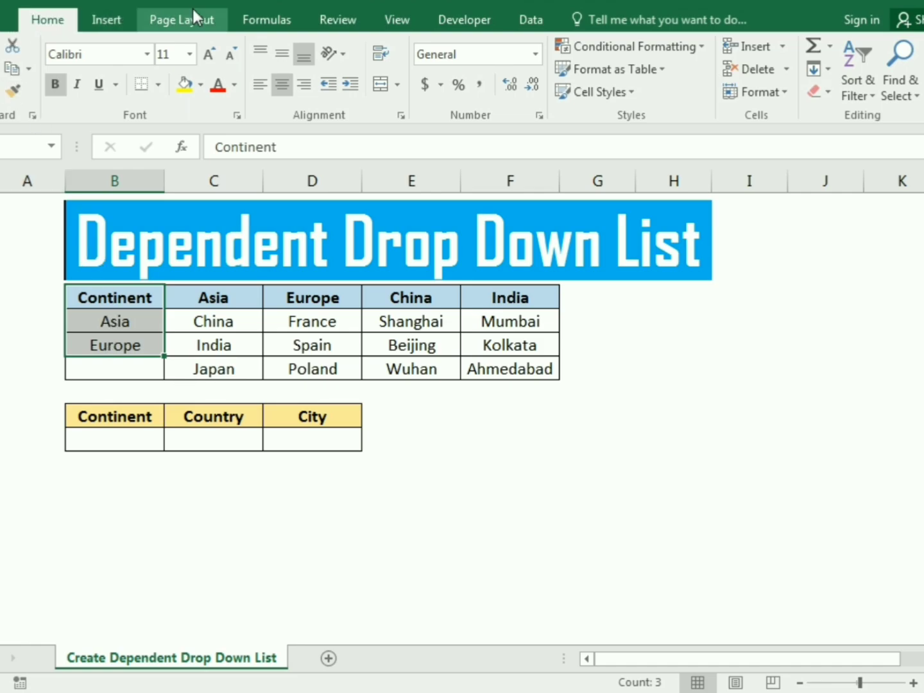
pyautogui.click(278, 20)
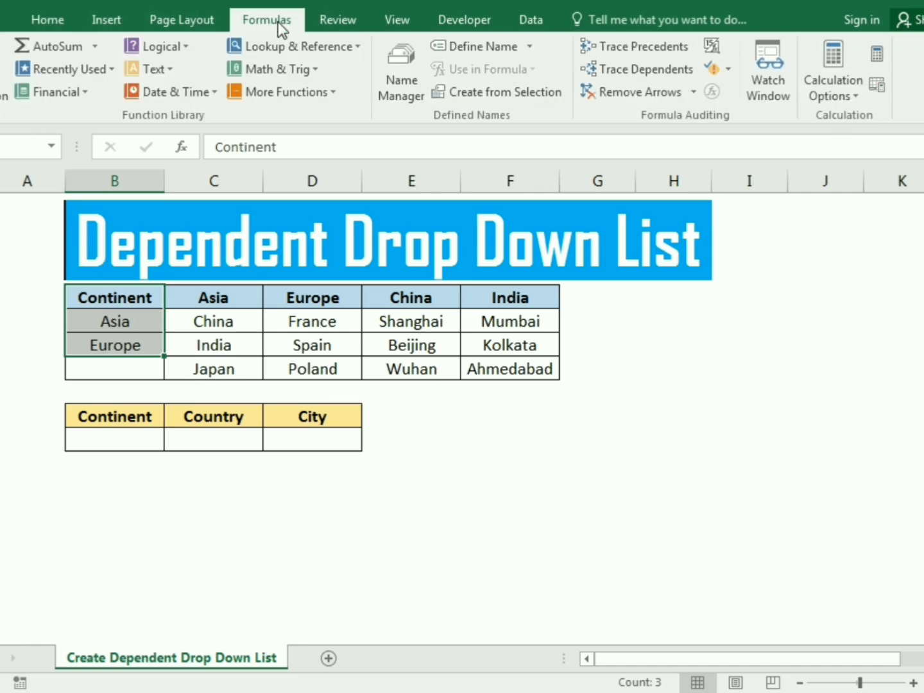
pyautogui.click(520, 90)
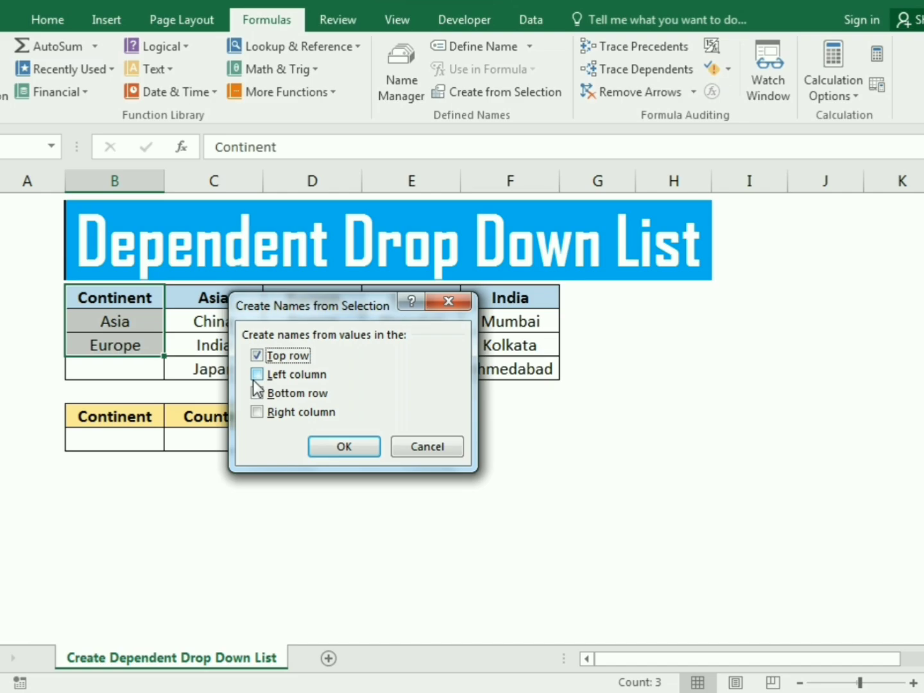
pyautogui.click(351, 455)
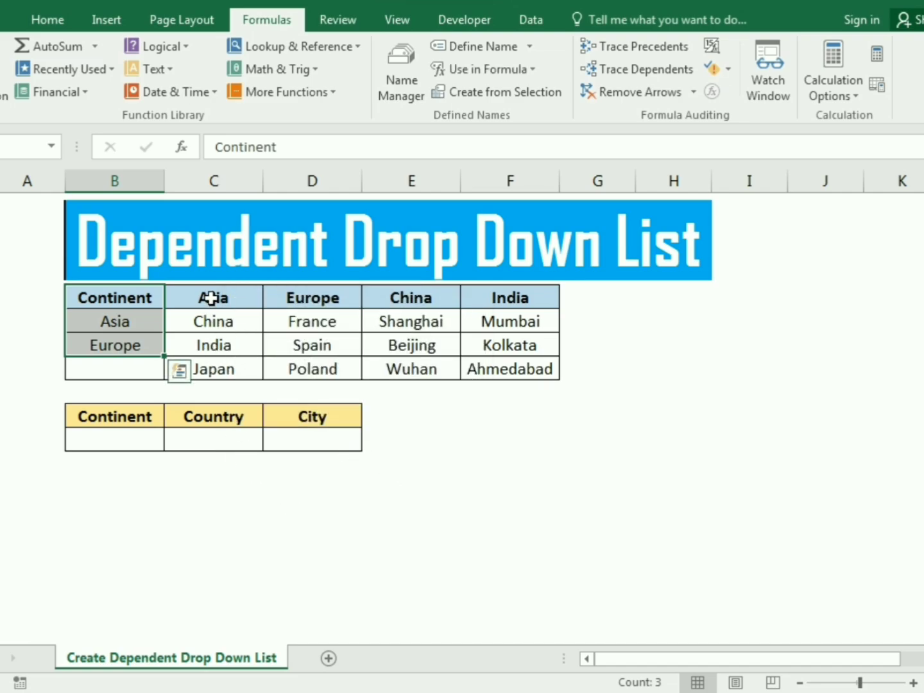
# Step: Create a named range from the Asia list in C4:C7, using the top row as its name
pyautogui.moveTo(212, 298); pyautogui.dragTo(216, 365)
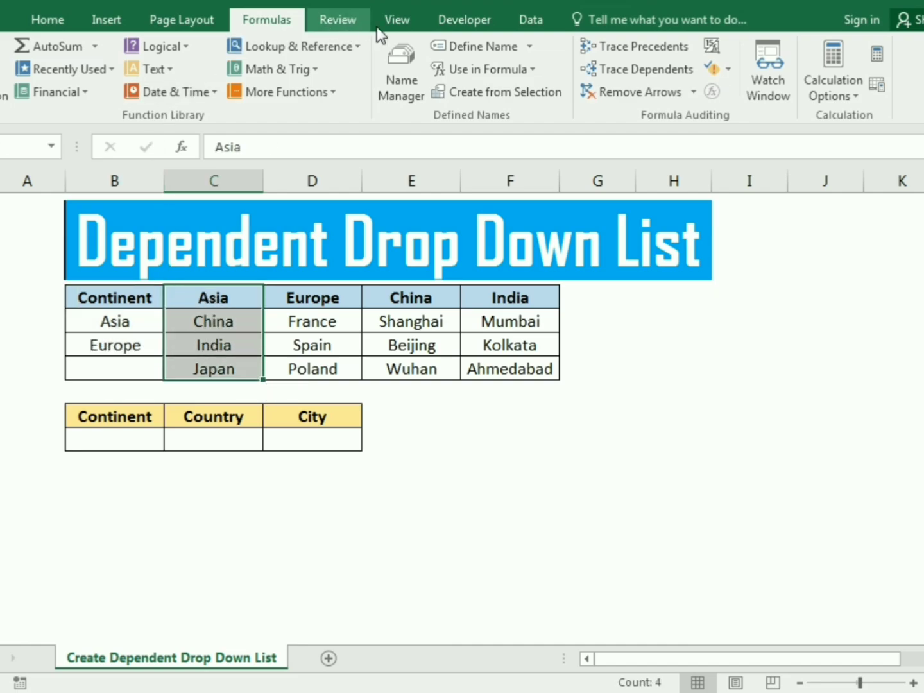
pyautogui.click(510, 91)
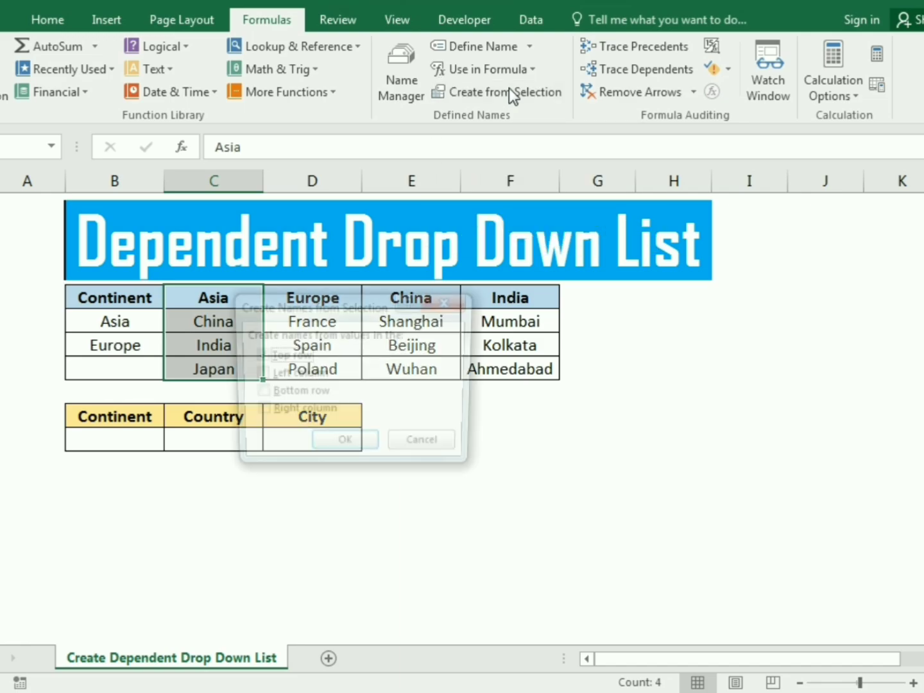
pyautogui.click(328, 441)
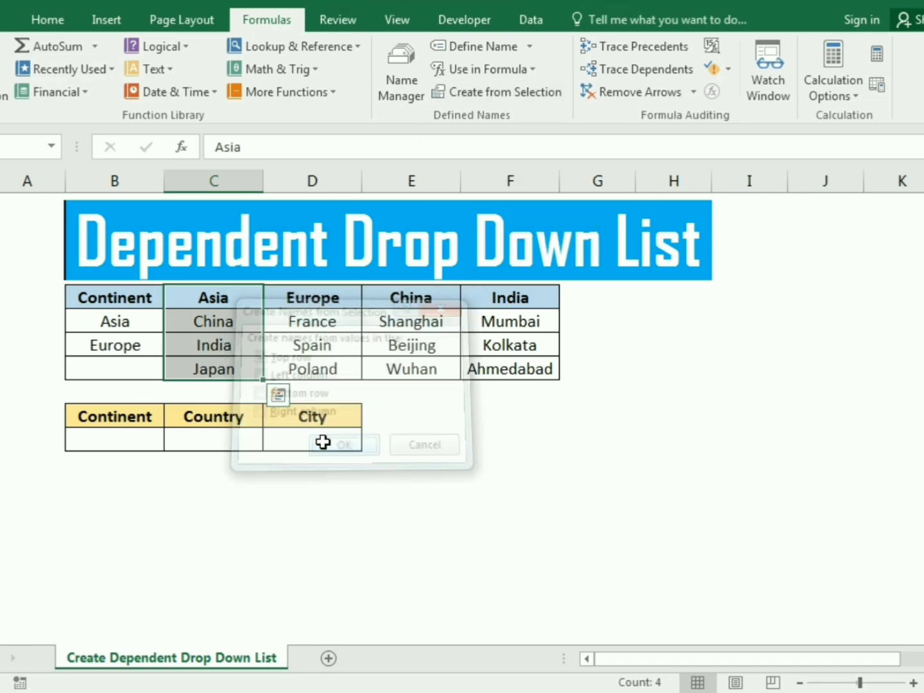
# Step: Create named ranges from the Europe, China and India lists in D4:F7, using only the top row for the names
pyautogui.moveTo(316, 303); pyautogui.dragTo(512, 367)
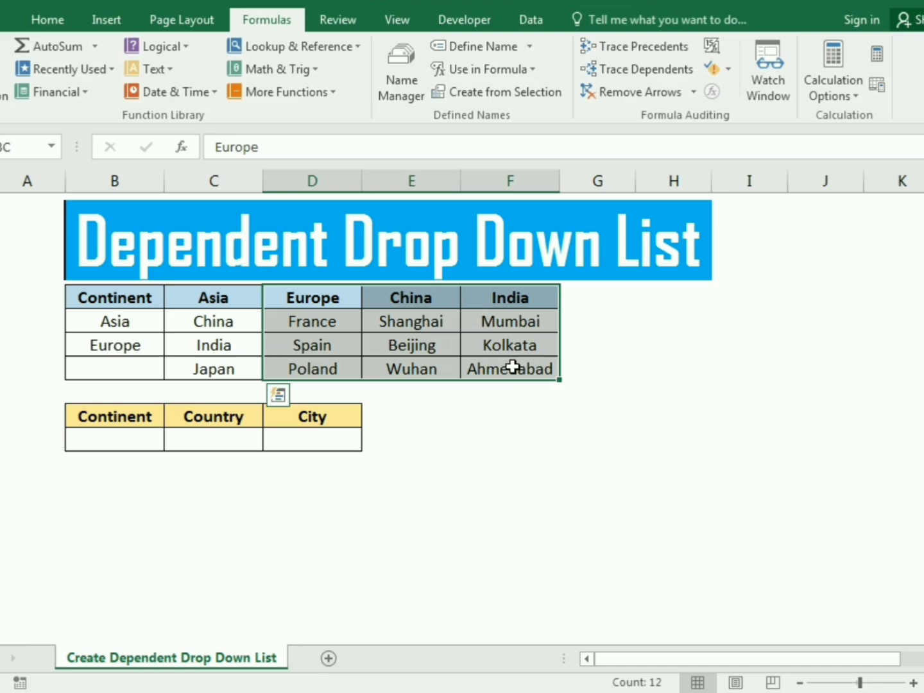
pyautogui.click(489, 95)
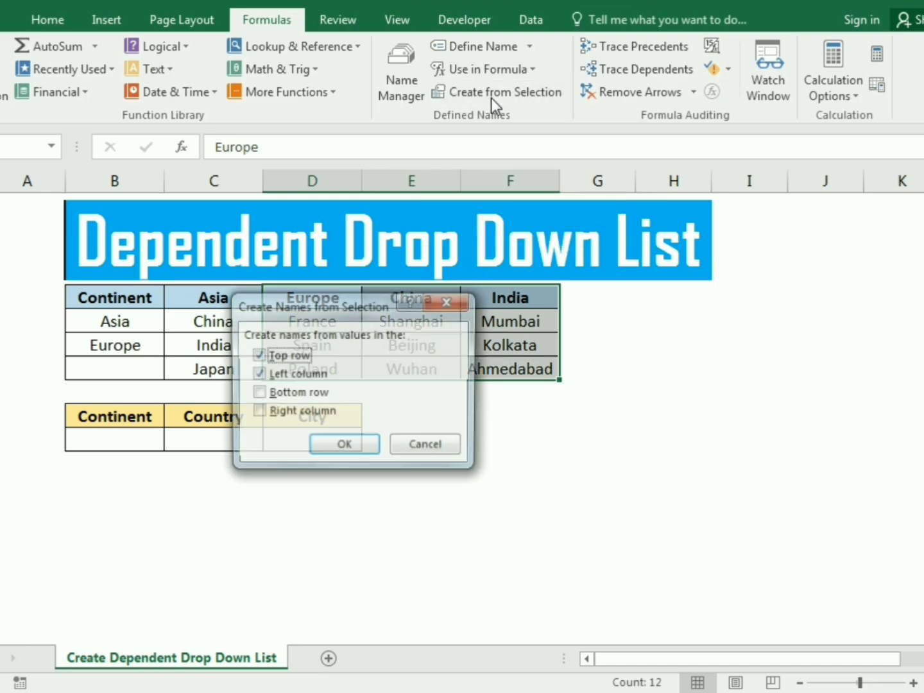
pyautogui.click(265, 376)
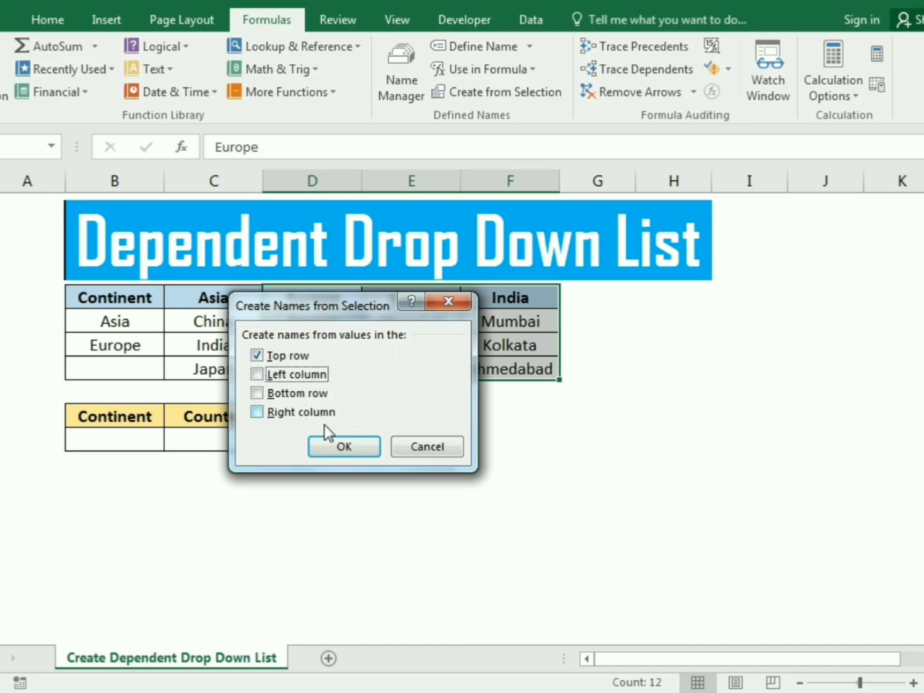
pyautogui.click(327, 444)
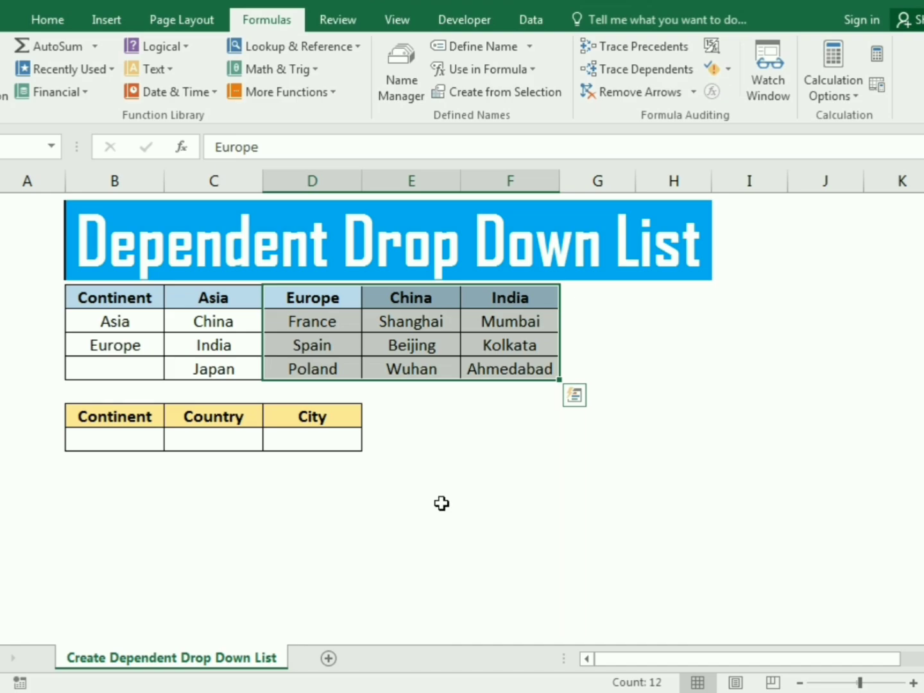
pyautogui.click(442, 503)
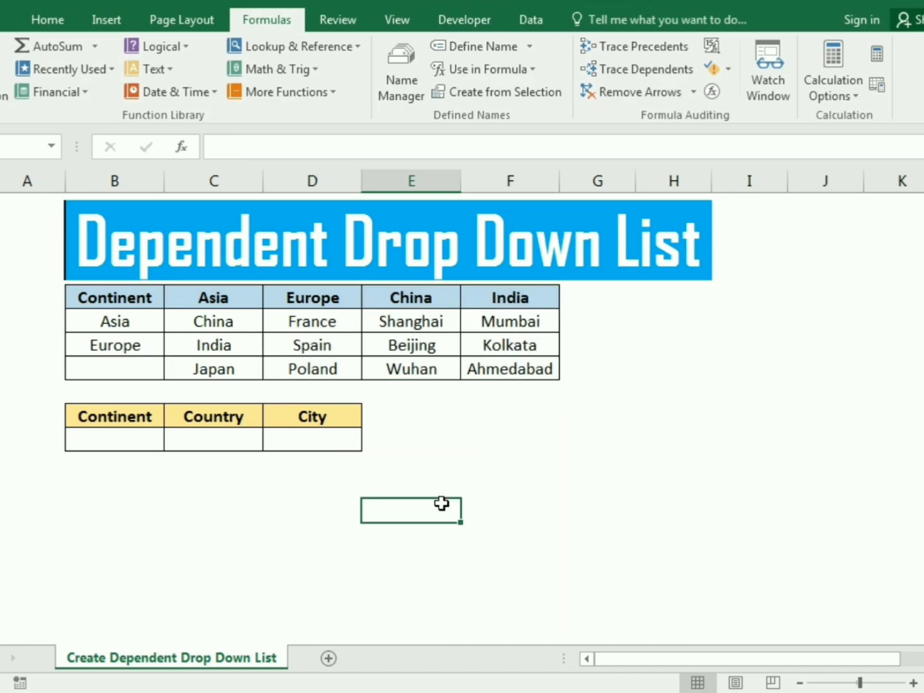
# Step: Review the workbook's defined names in the Name Manager against the source table headers, and close it
pyautogui.click(399, 85)
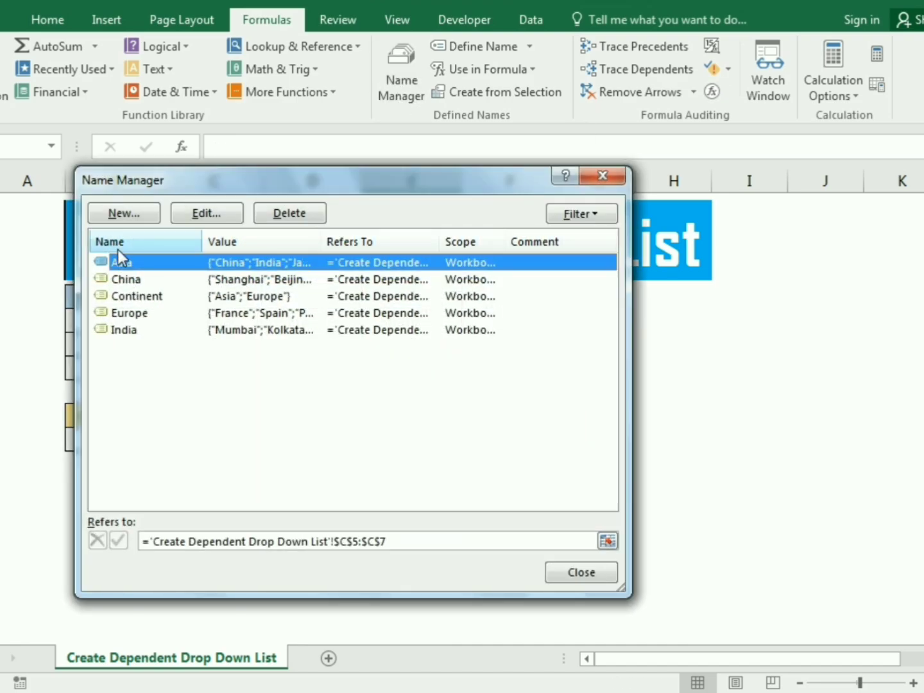
pyautogui.moveTo(143, 185); pyautogui.dragTo(118, 386)
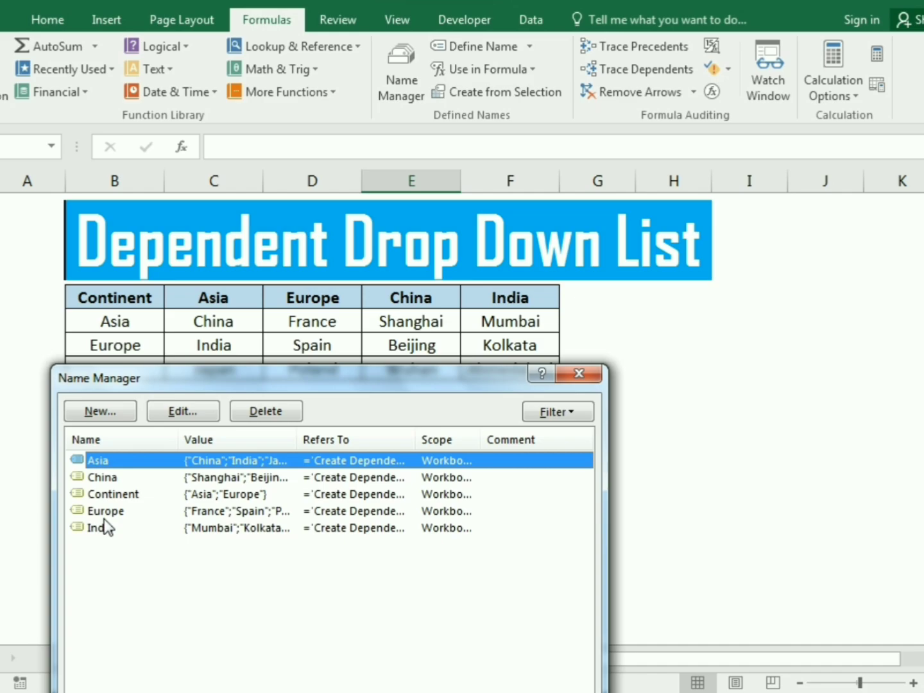
pyautogui.click(585, 377)
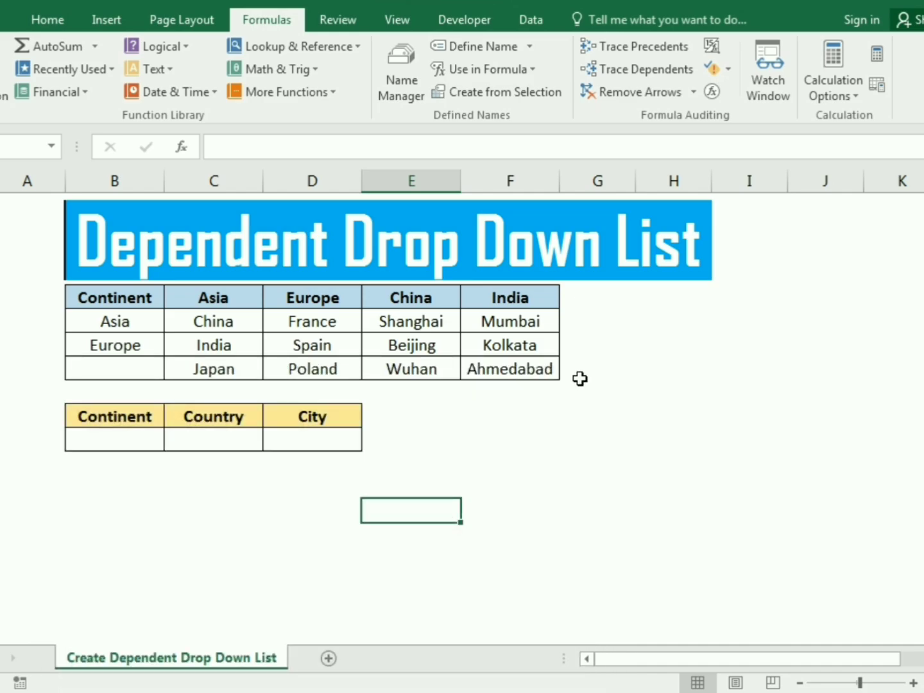
# Step: Add list validation to the Continent entry cell B10 with =Continent as its source, and pick Asia from the resulting drop-down
pyautogui.click(120, 438)
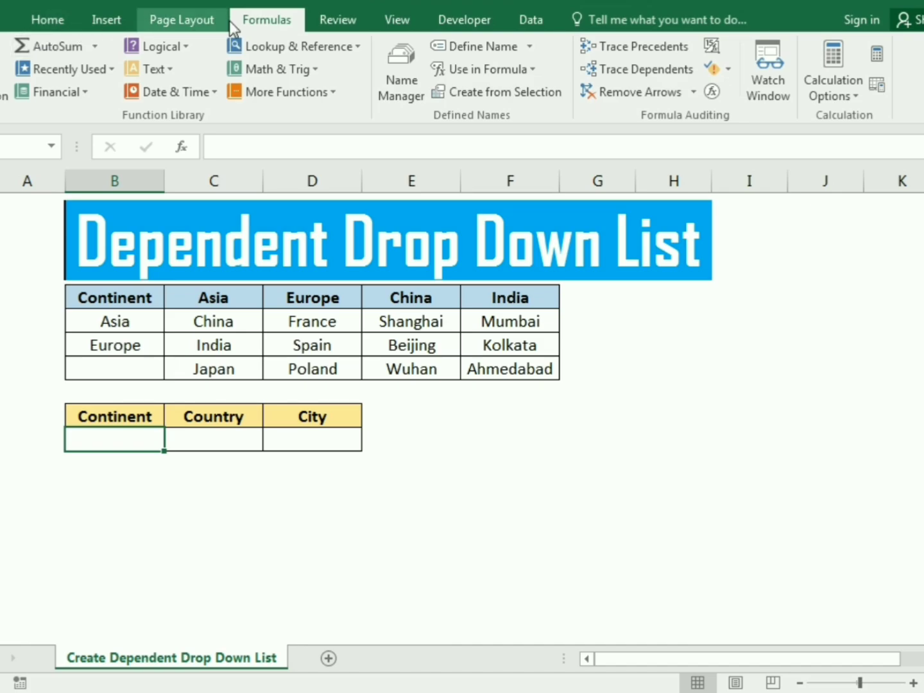
pyautogui.click(532, 19)
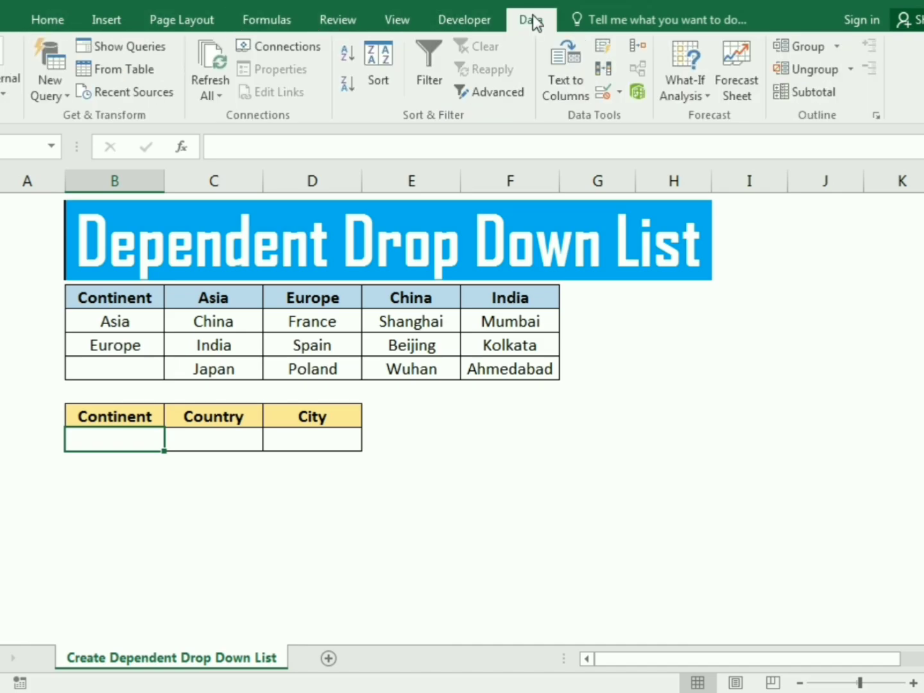
pyautogui.click(603, 95)
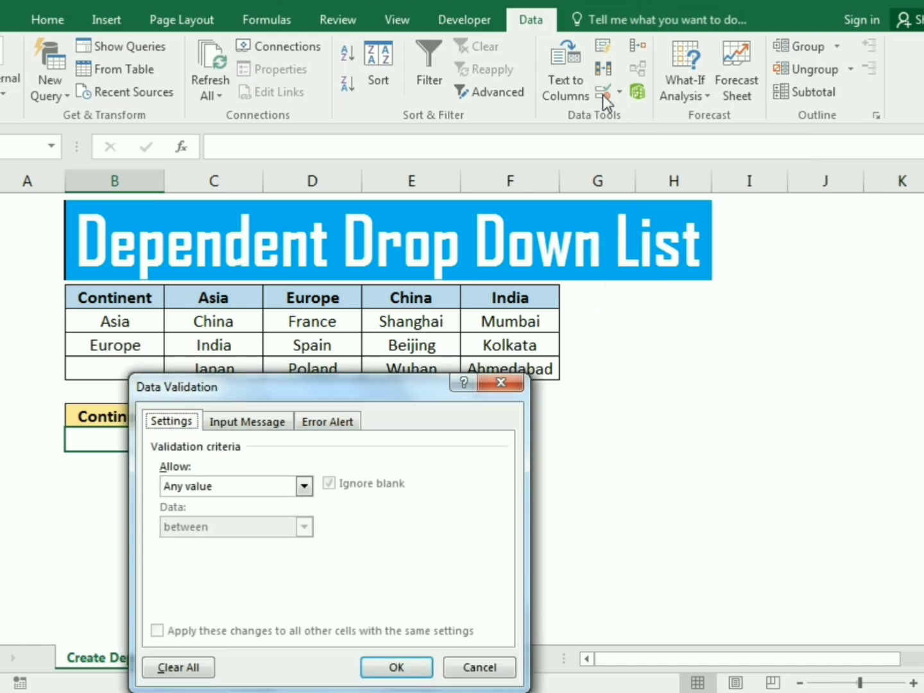
pyautogui.moveTo(379, 383); pyautogui.dragTo(727, 211)
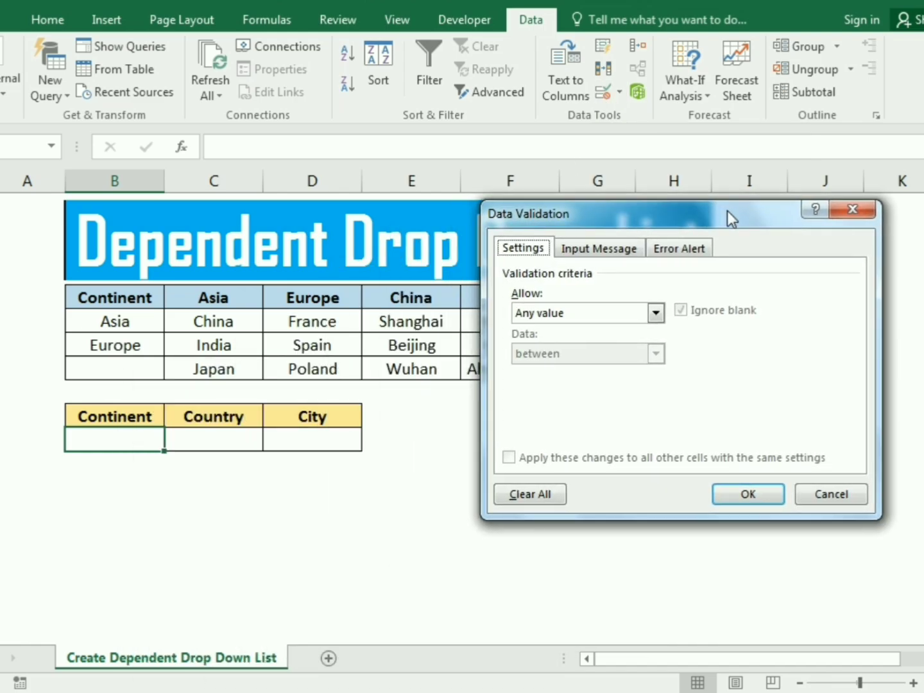
pyautogui.click(522, 313)
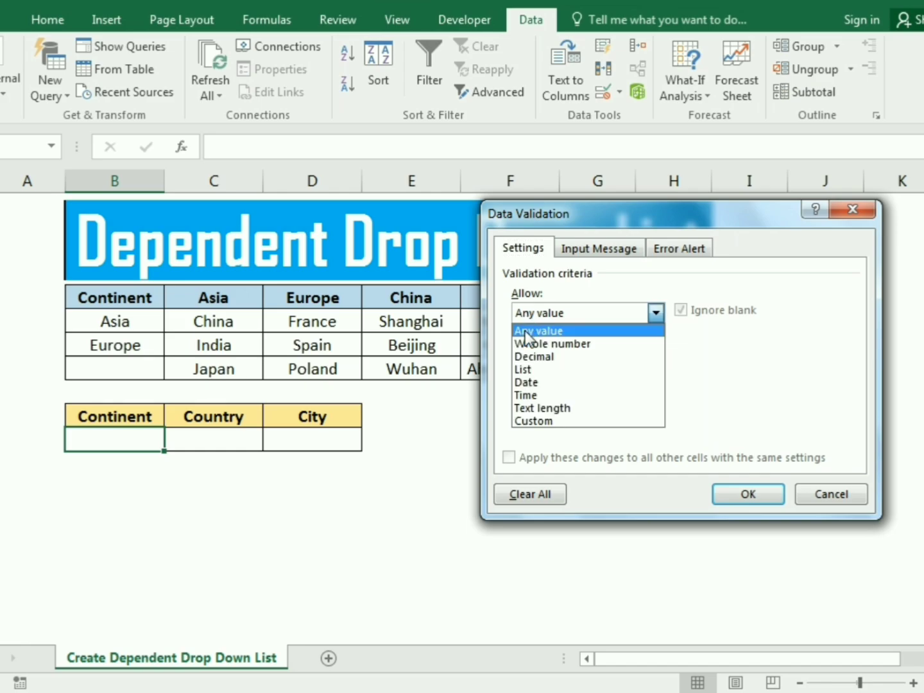
pyautogui.click(524, 372)
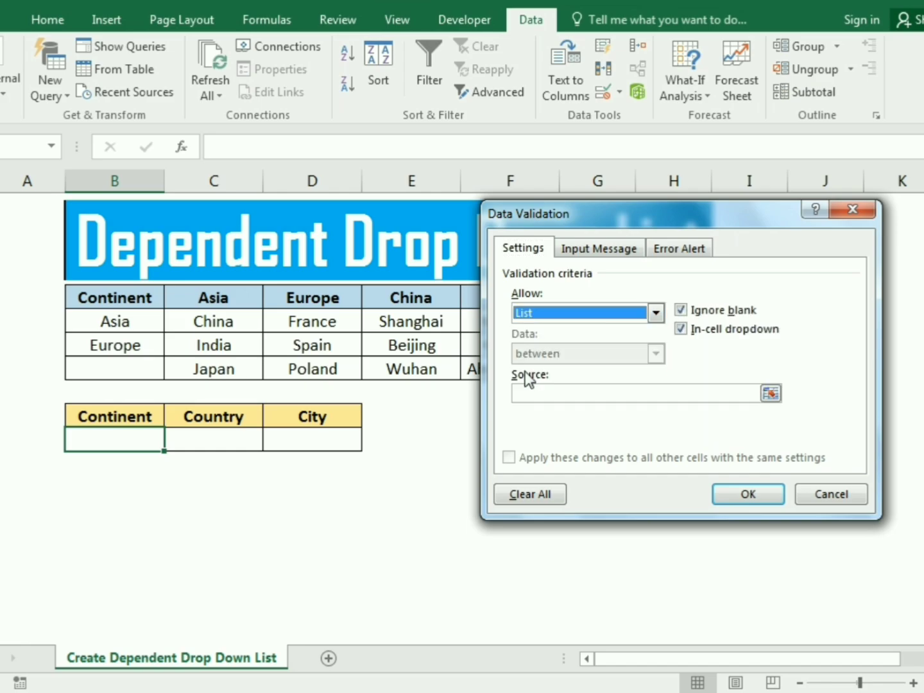
pyautogui.click(549, 396)
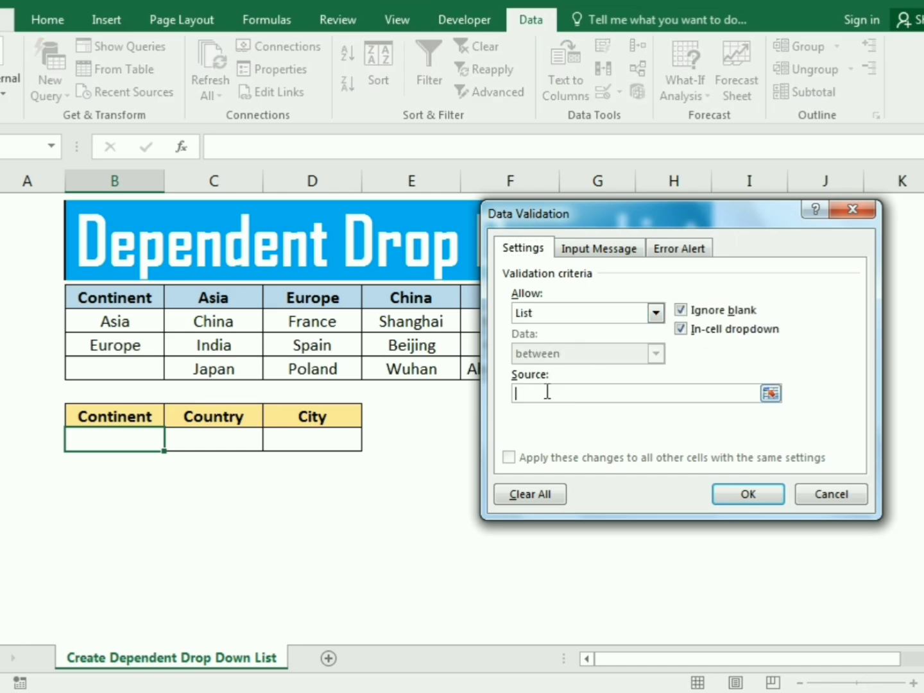
pyautogui.moveTo(528, 223); pyautogui.dragTo(461, 273)
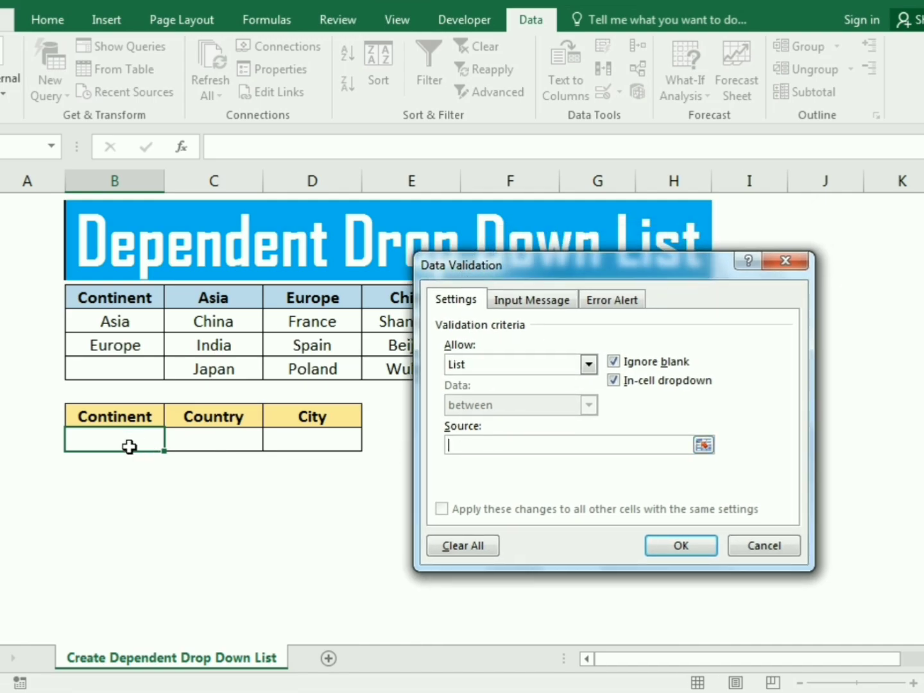
pyautogui.moveTo(115, 321); pyautogui.dragTo(118, 348)
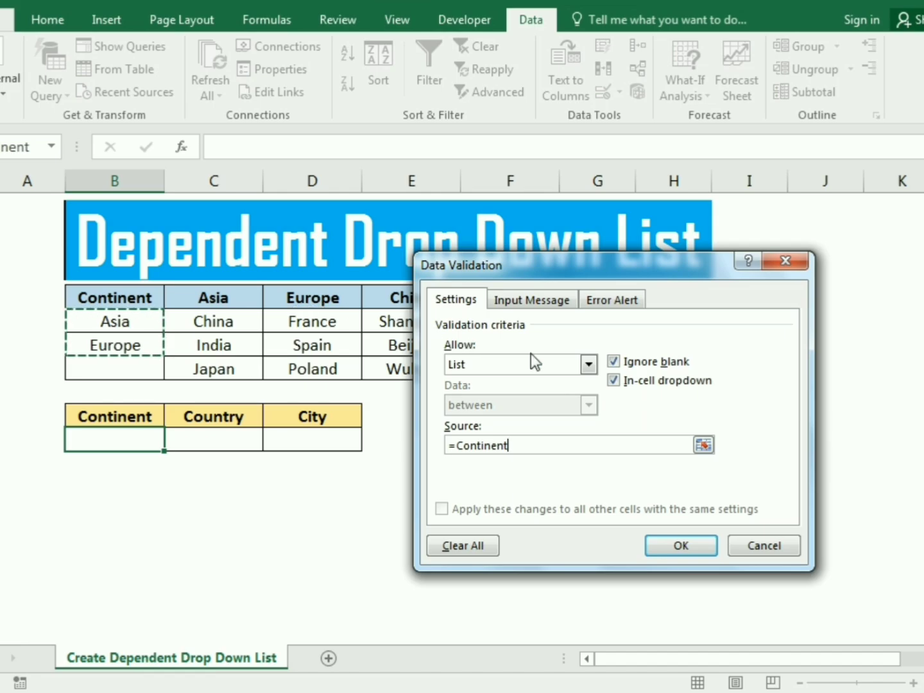
pyautogui.click(660, 550)
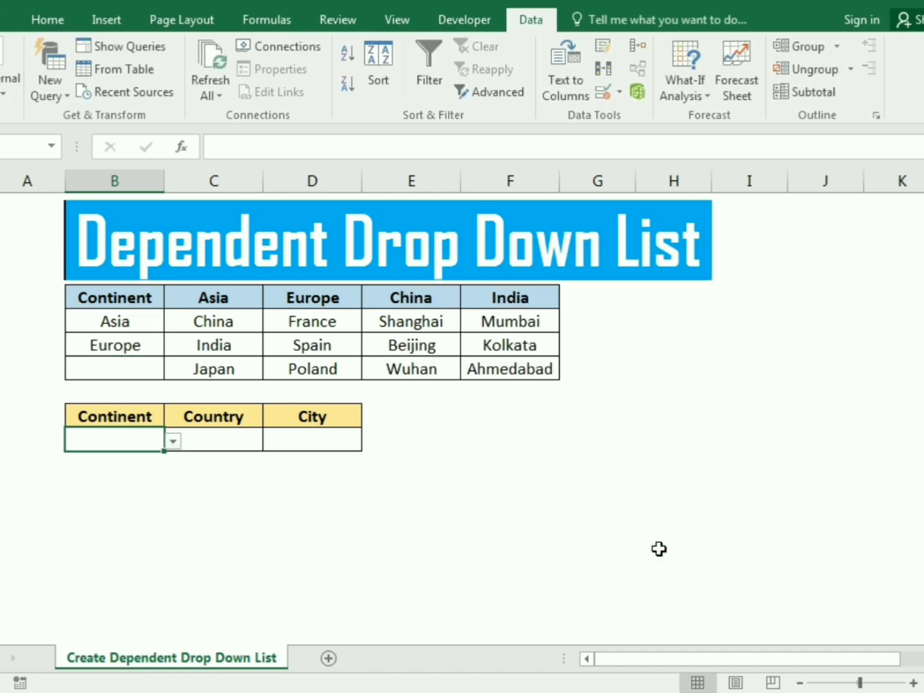
pyautogui.click(174, 441)
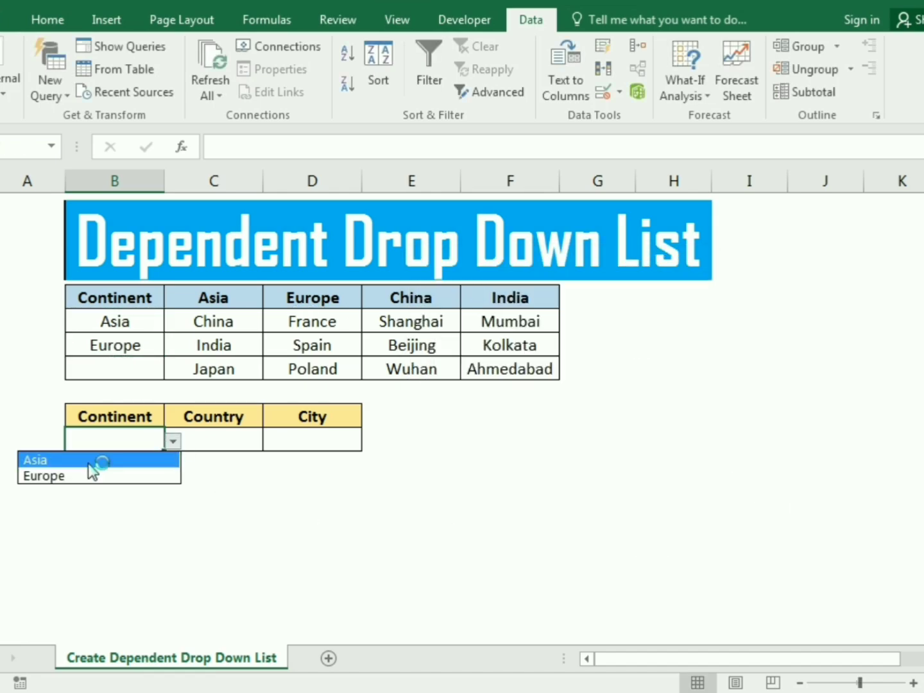
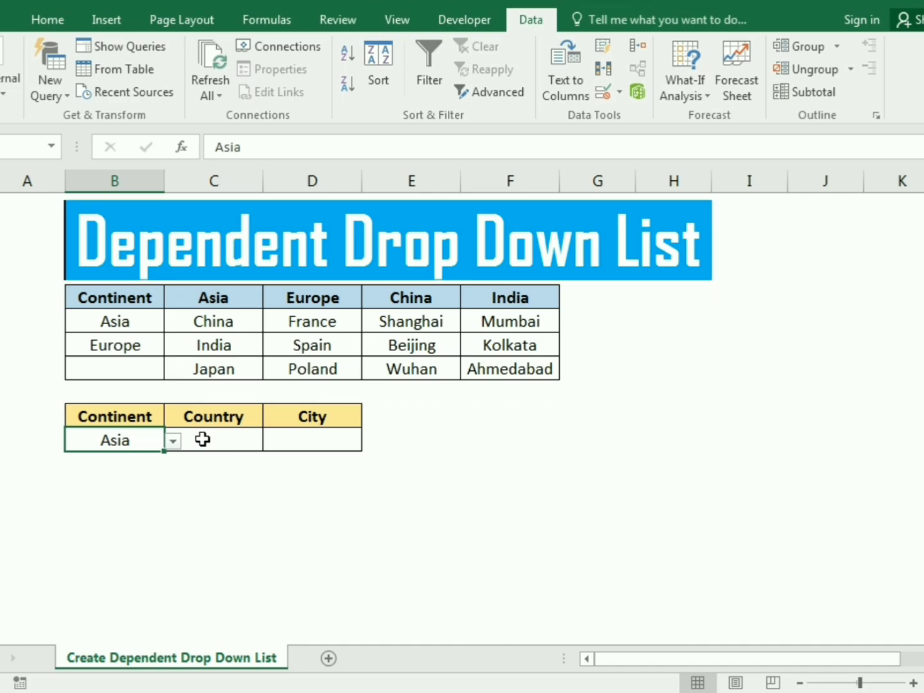
# Step: Add list validation to the Country entry cell C10 with =indirect($B$10) as its source
pyautogui.click(202, 439)
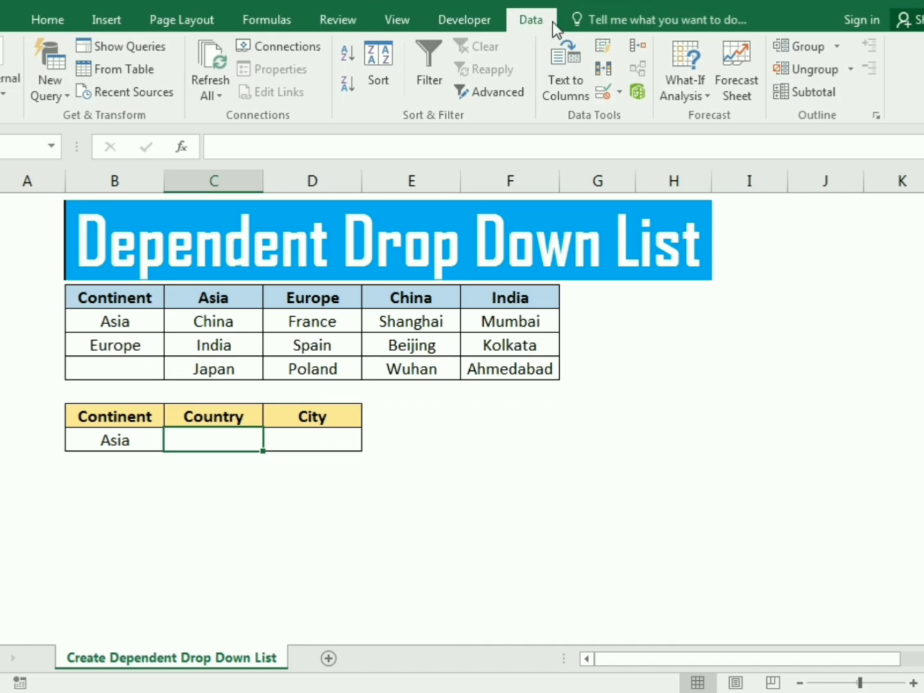
pyautogui.click(620, 93)
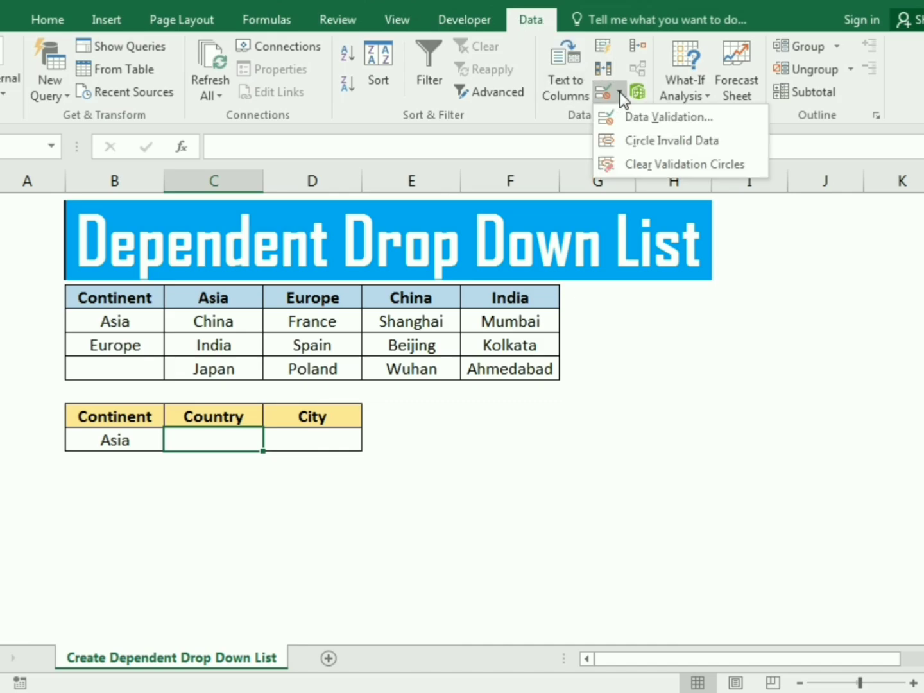
pyautogui.click(616, 118)
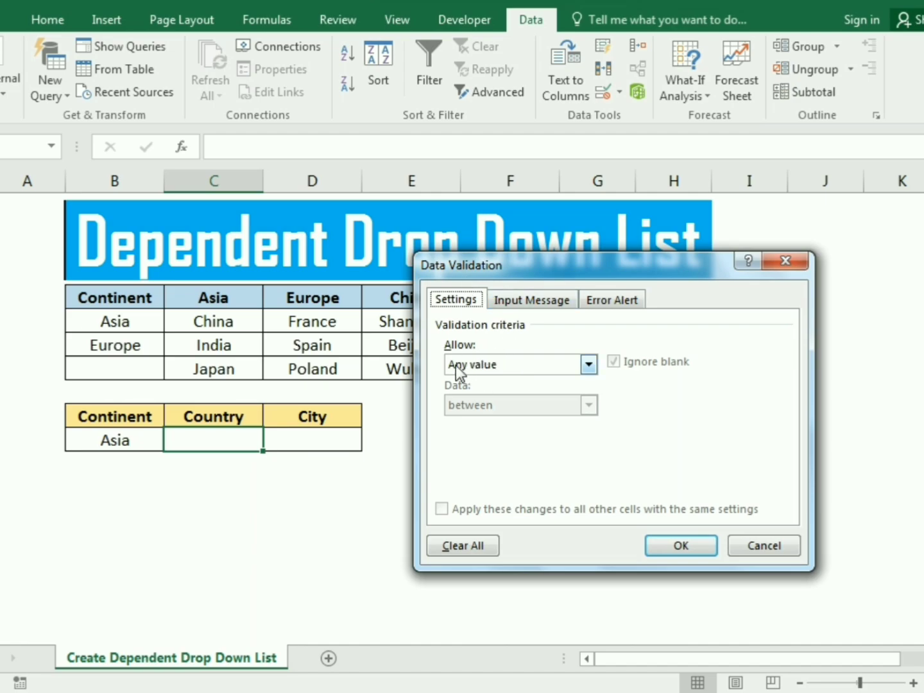
pyautogui.click(455, 366)
pyautogui.click(453, 417)
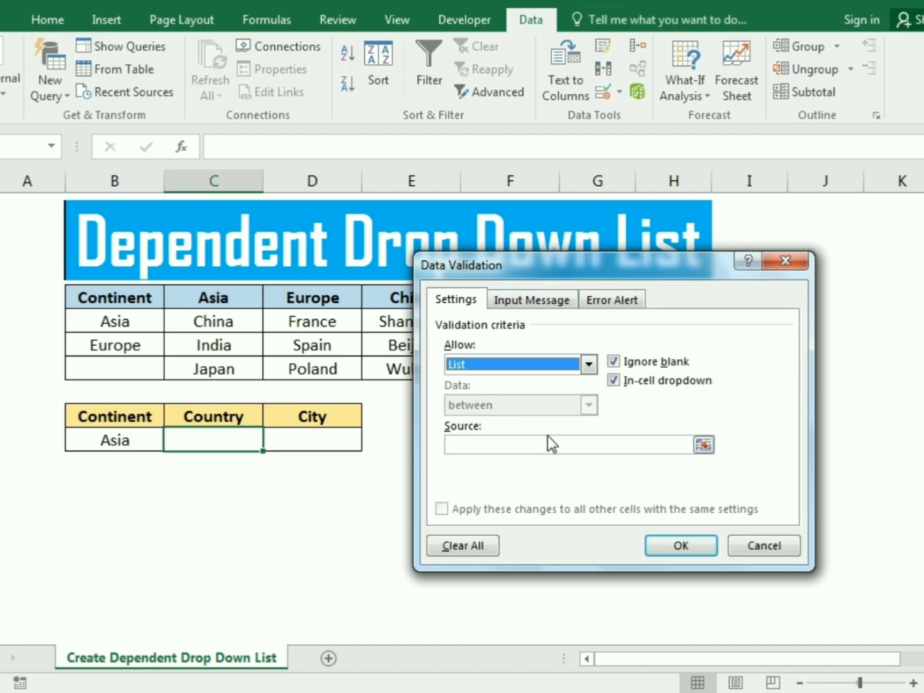
pyautogui.click(482, 444)
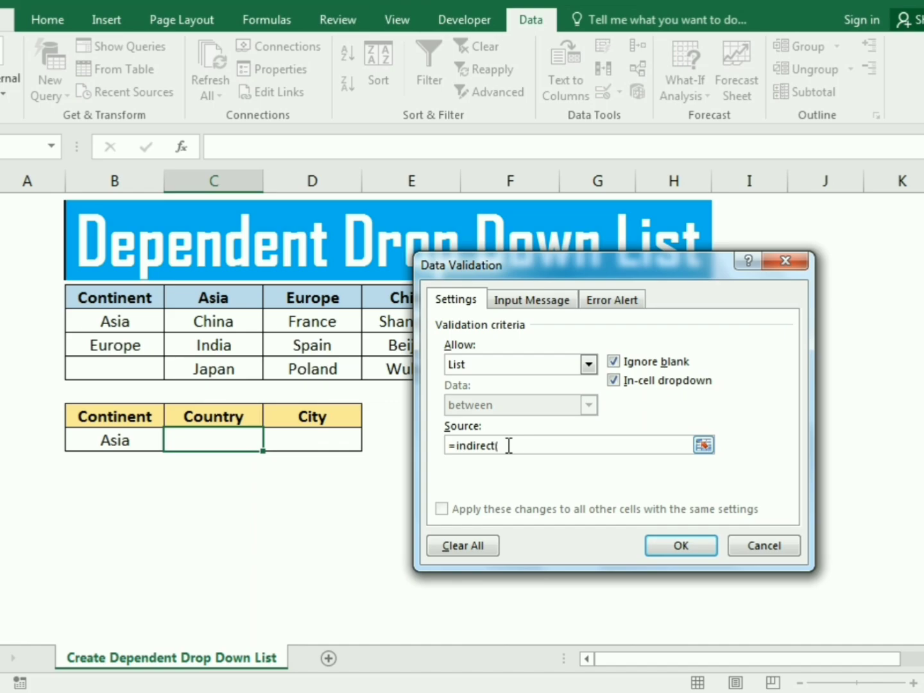
pyautogui.click(110, 445)
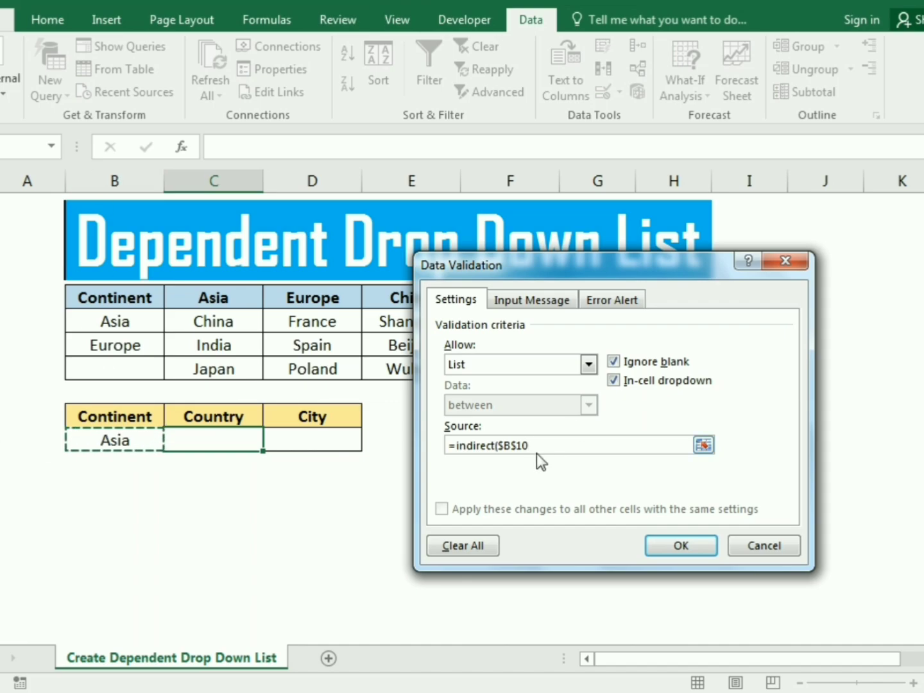
pyautogui.write(')')
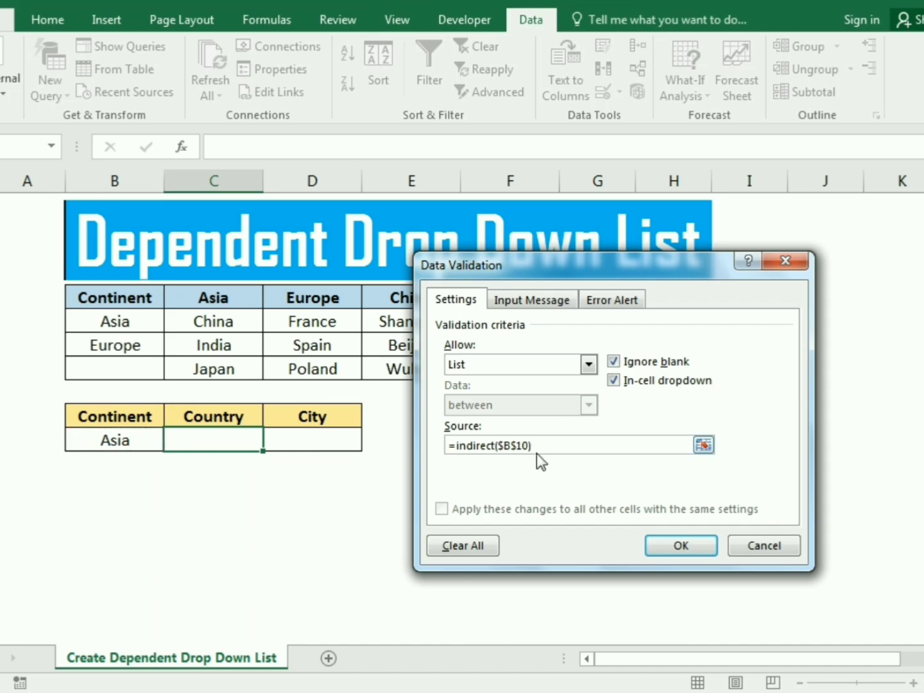
pyautogui.press('Return')
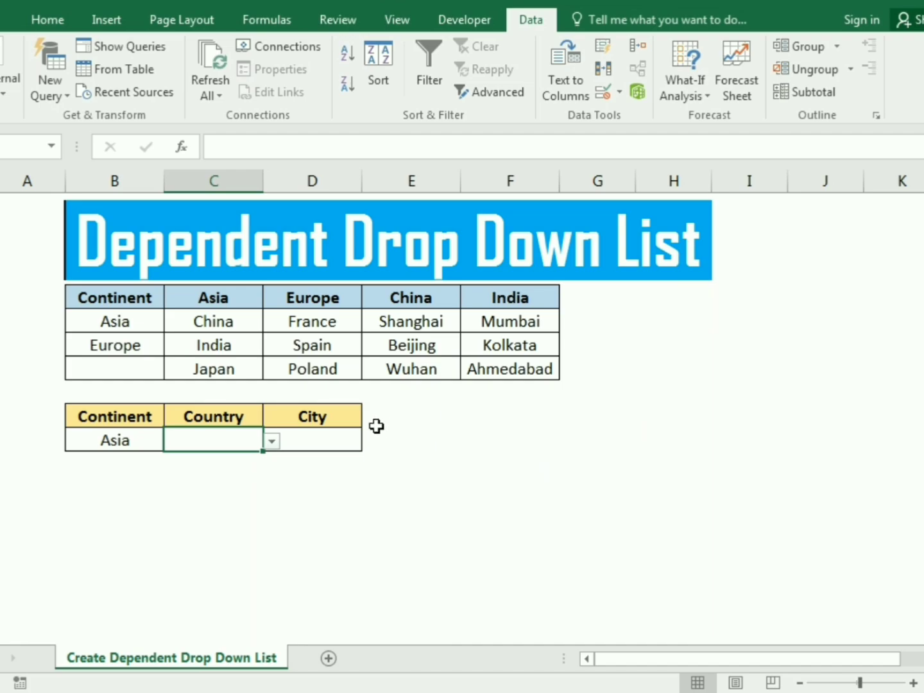
# Step: Test the Country drop-down by viewing its options for Asia and again with the Continent cell switched to Europe
pyautogui.click(272, 441)
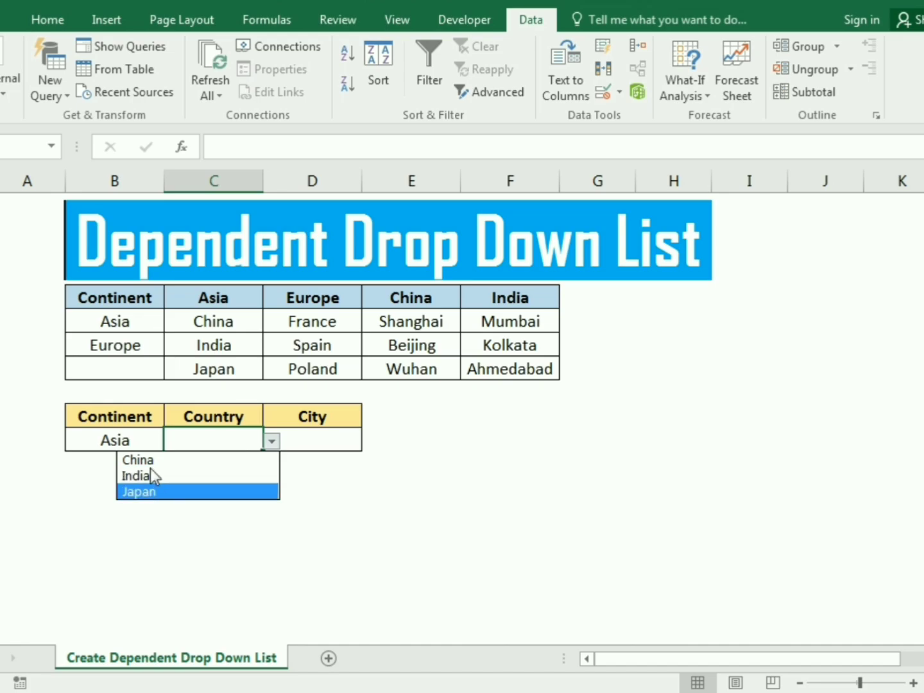
pyautogui.click(147, 439)
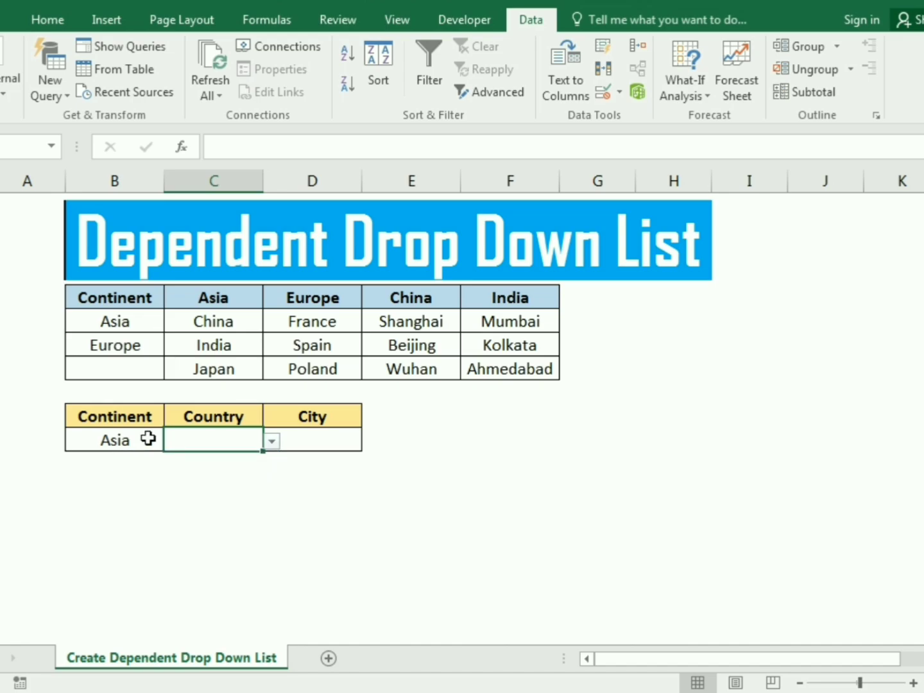
pyautogui.click(146, 442)
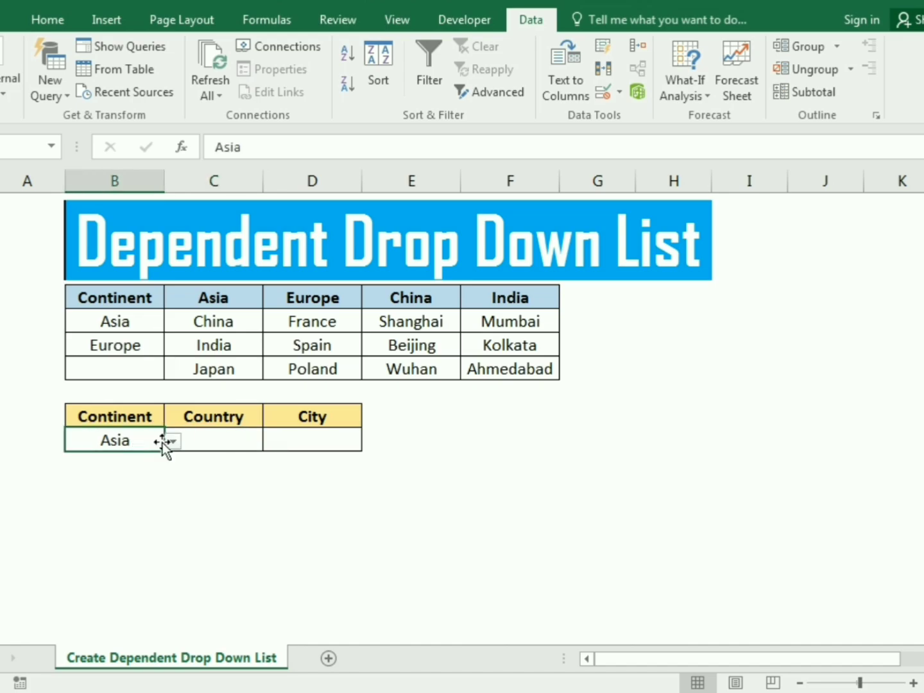
pyautogui.click(171, 443)
pyautogui.click(137, 478)
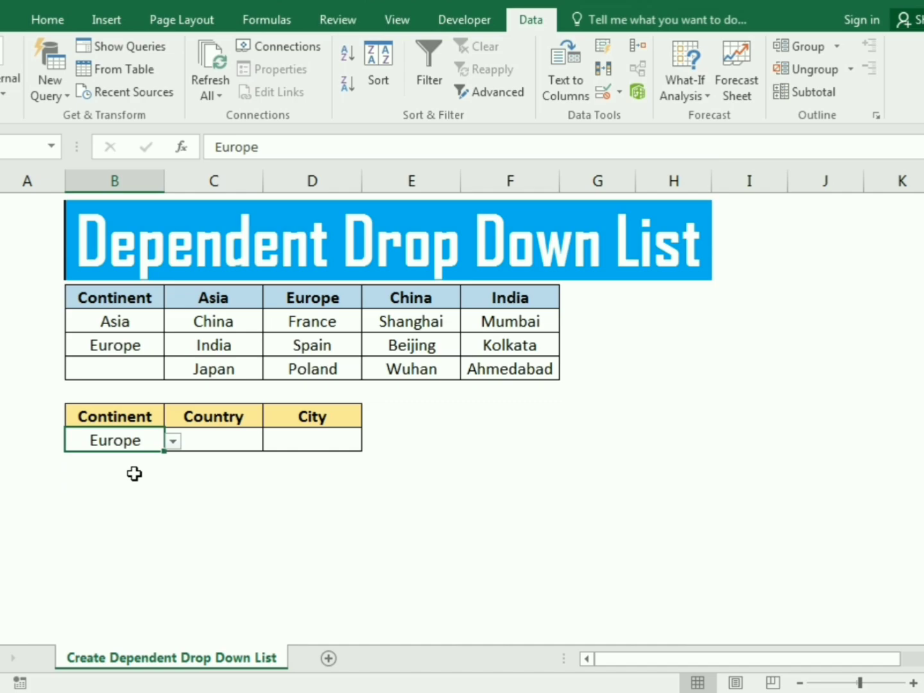
pyautogui.click(245, 437)
pyautogui.click(272, 442)
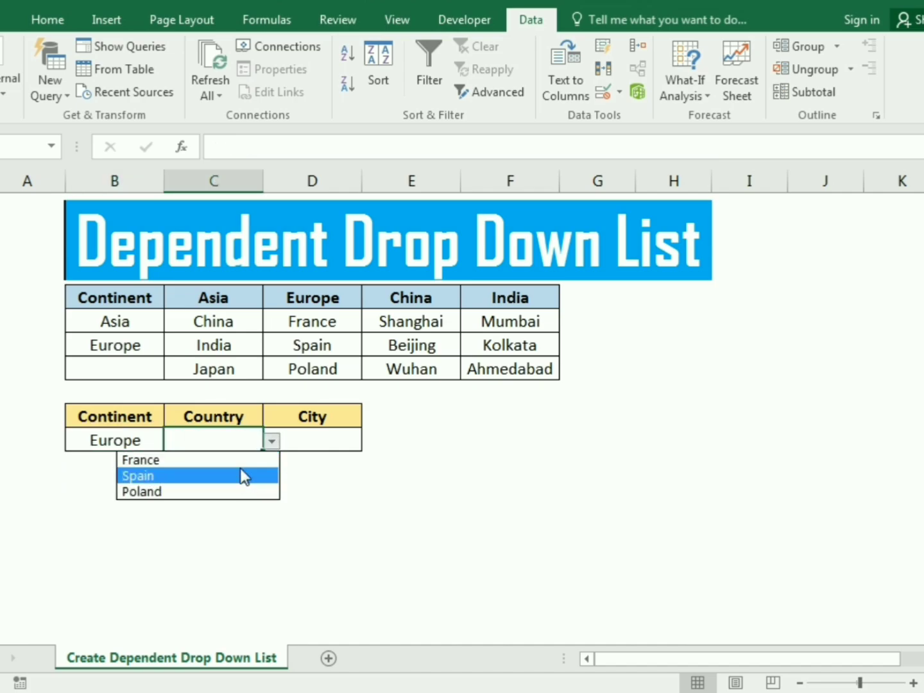
# Step: Set the Continent cell to Asia and choose China from the Country drop-down
pyautogui.click(136, 447)
pyautogui.click(172, 442)
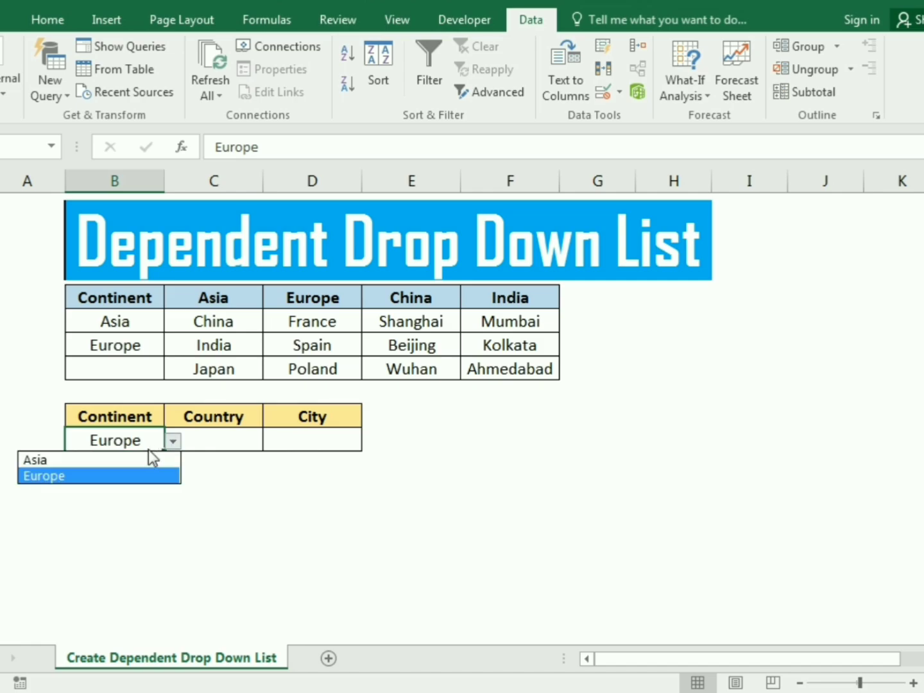
pyautogui.click(145, 458)
pyautogui.click(241, 438)
pyautogui.click(272, 441)
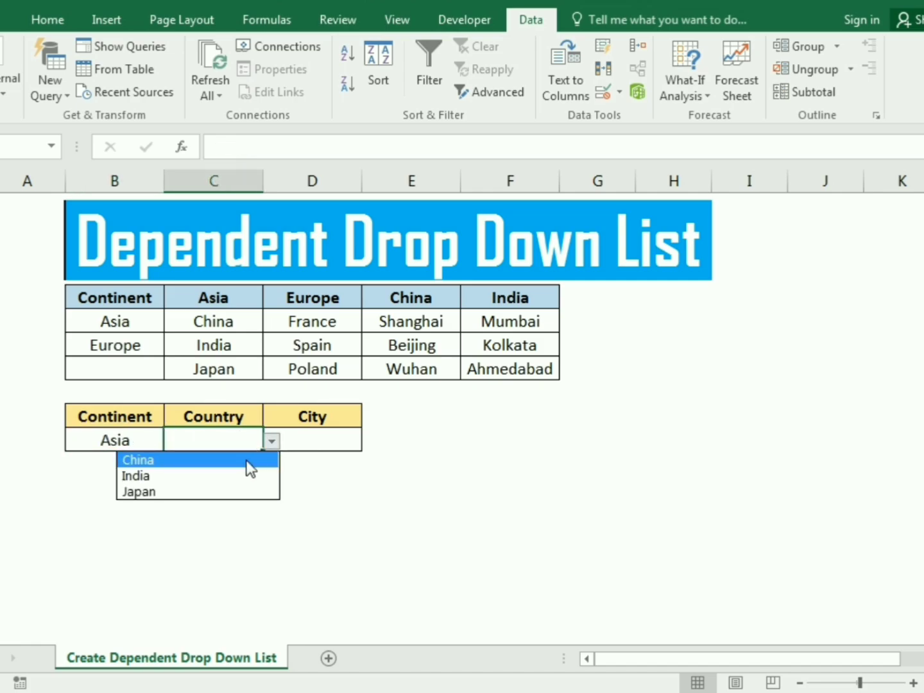
pyautogui.click(249, 464)
# Step: Add list validation to the City entry cell D10 with =indirect($C$10) as its source
pyautogui.click(297, 435)
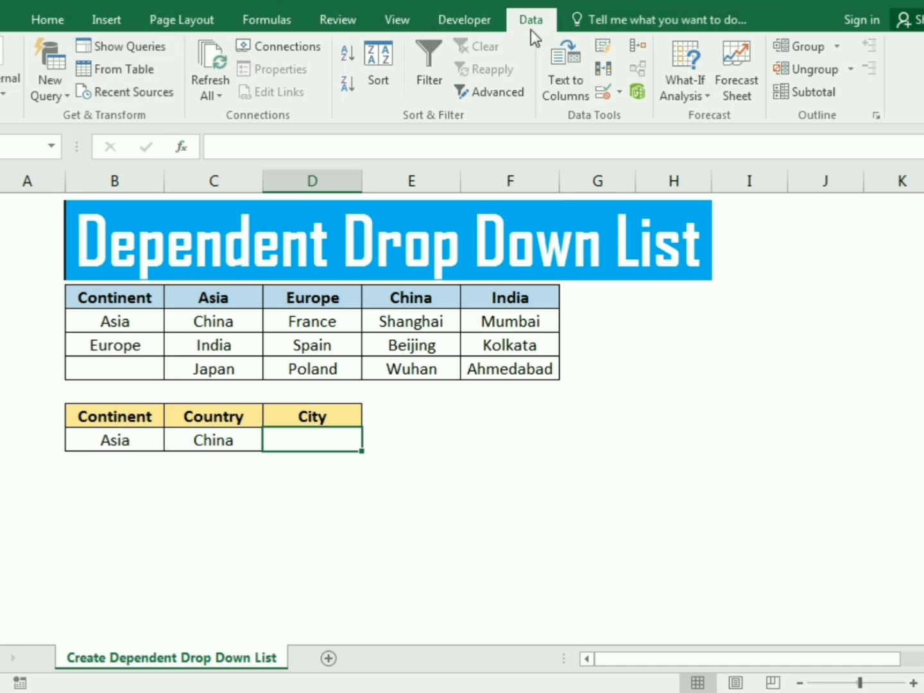
pyautogui.click(621, 93)
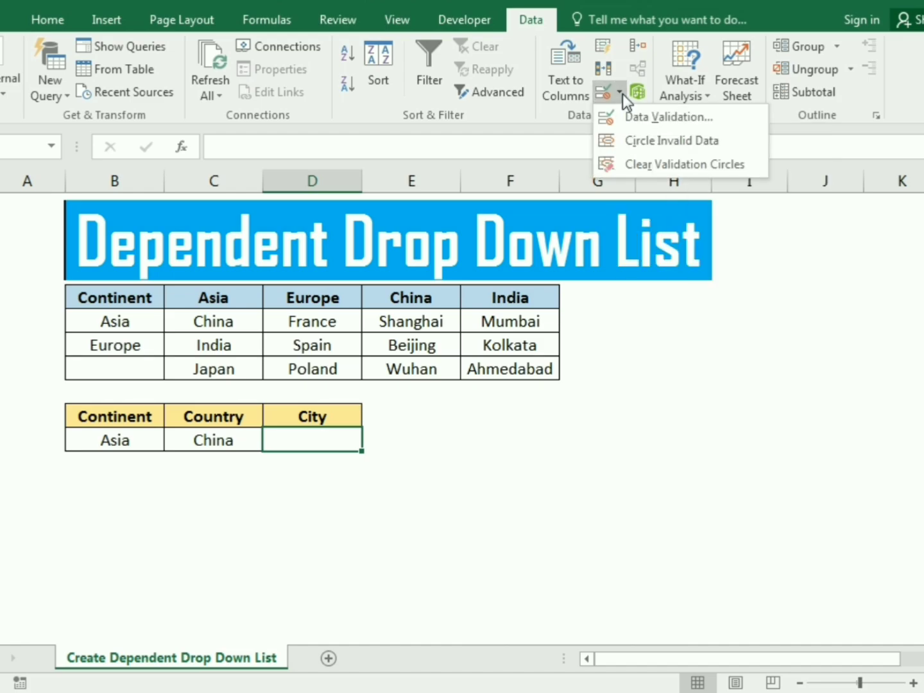
pyautogui.click(668, 118)
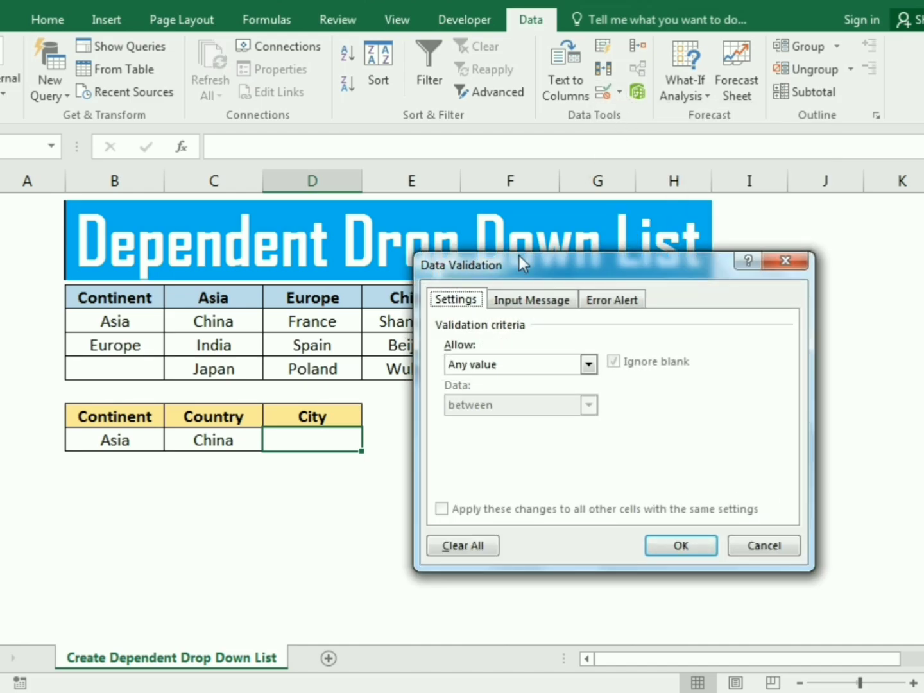
pyautogui.click(464, 364)
pyautogui.click(456, 420)
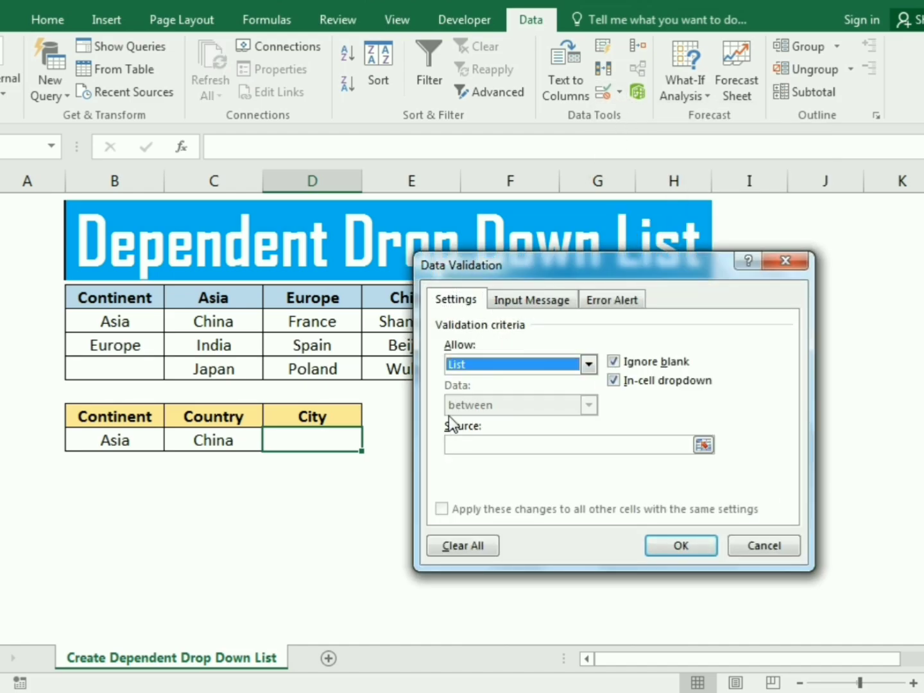
pyautogui.click(493, 448)
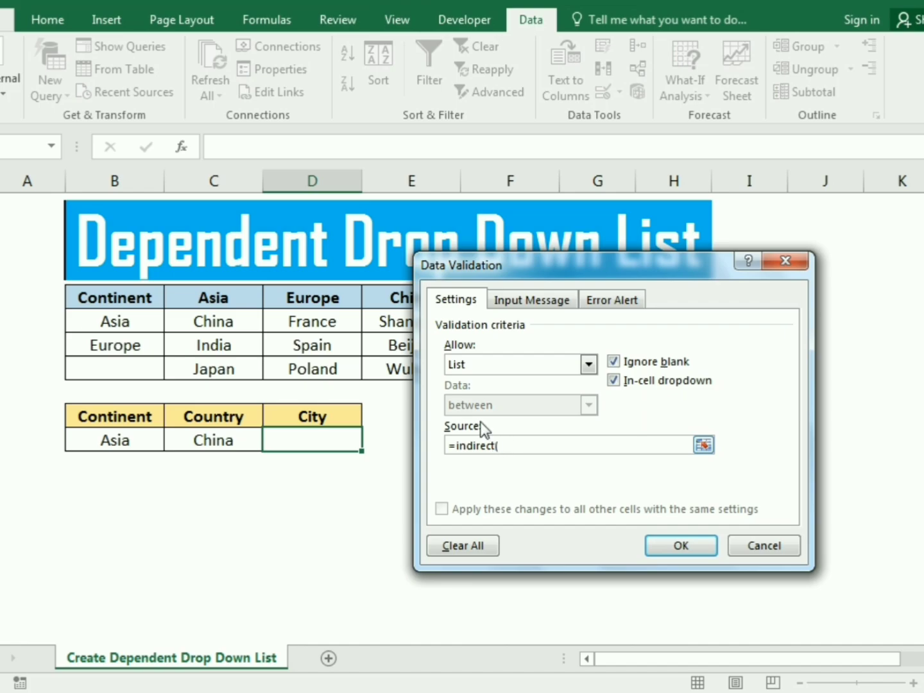
pyautogui.click(210, 444)
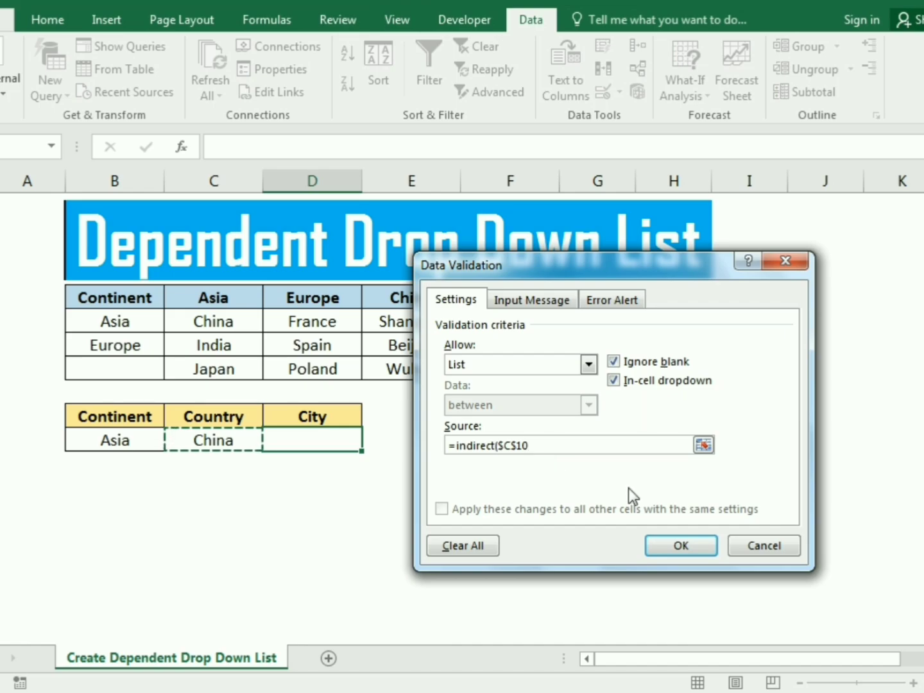
pyautogui.write(')')
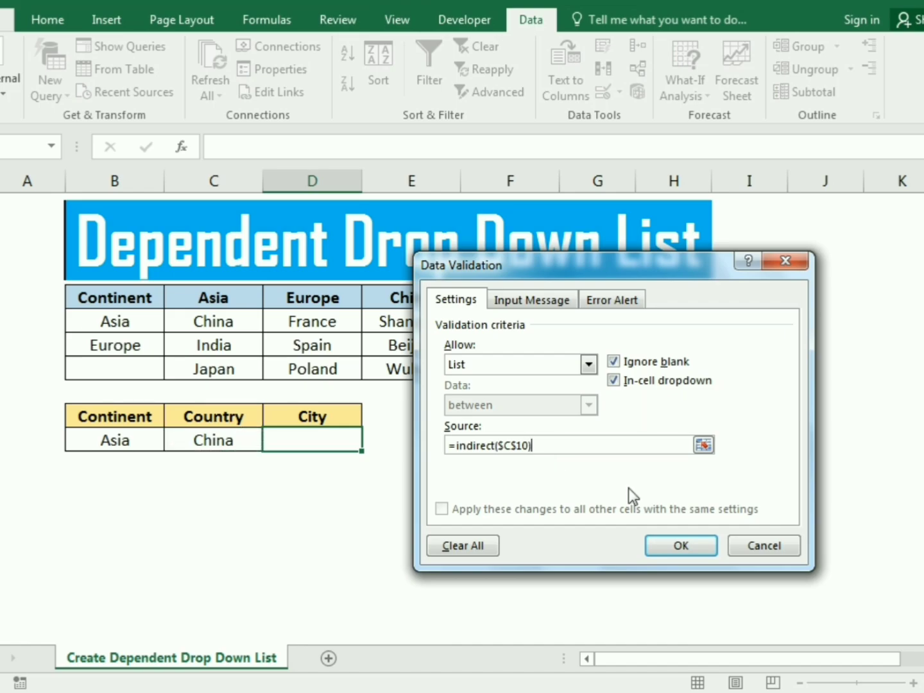
pyautogui.click(675, 547)
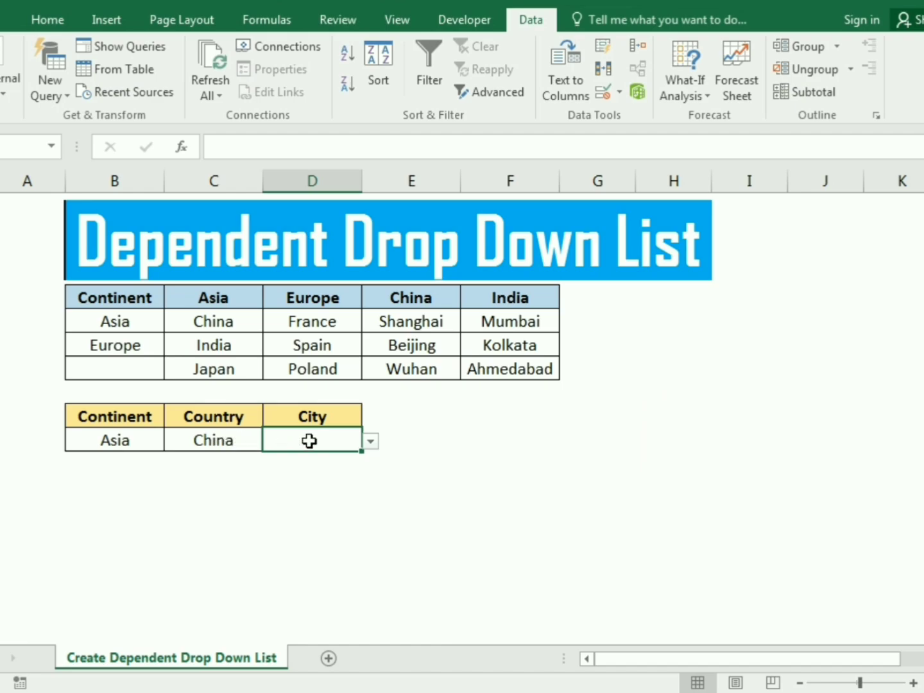
# Step: Choose Beijing from the City drop-down in D10 to test the list that depends on China
pyautogui.click(372, 443)
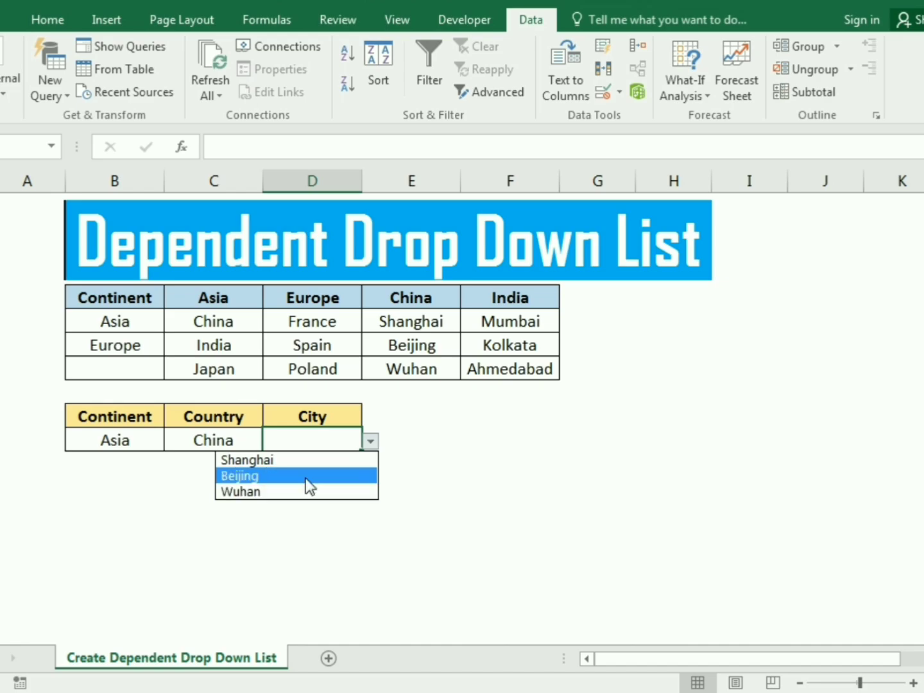
pyautogui.click(307, 476)
pyautogui.click(371, 442)
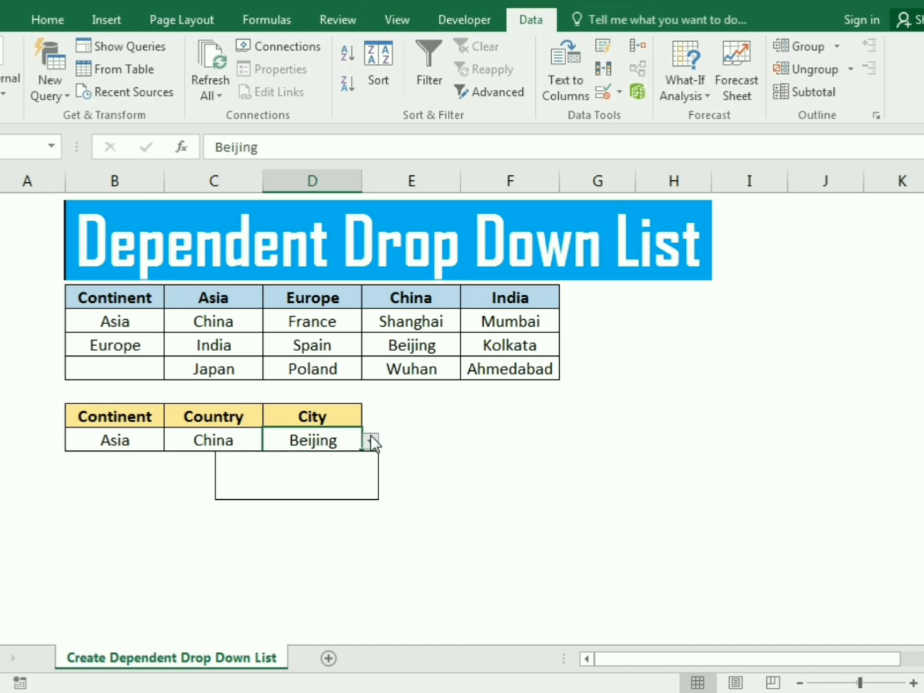
# Step: Switch the Country cell to India and view the matching options in the City drop-down
pyautogui.click(211, 442)
pyautogui.click(273, 442)
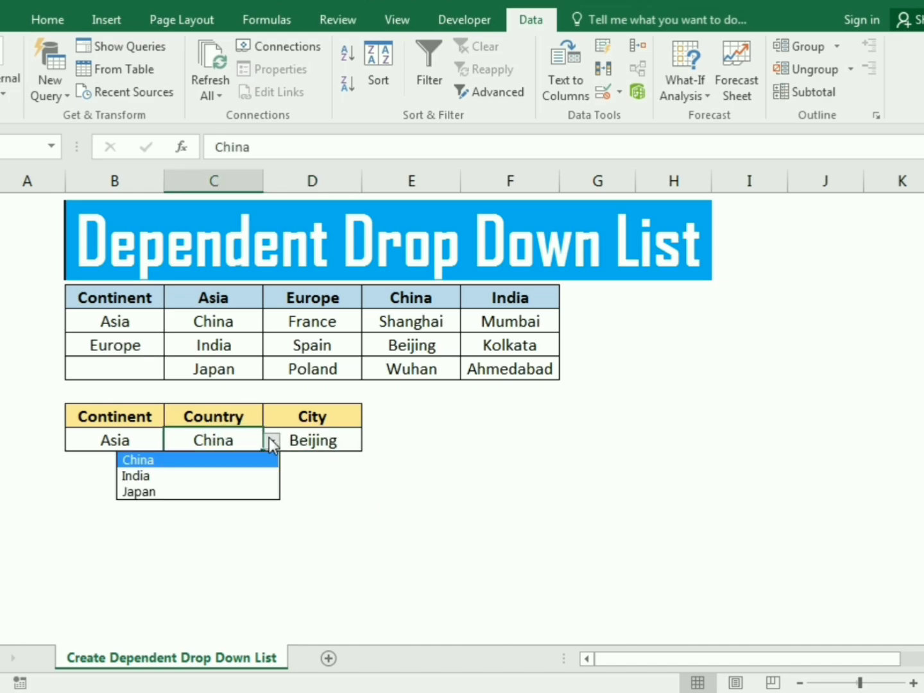
pyautogui.click(249, 476)
pyautogui.click(350, 445)
pyautogui.click(370, 442)
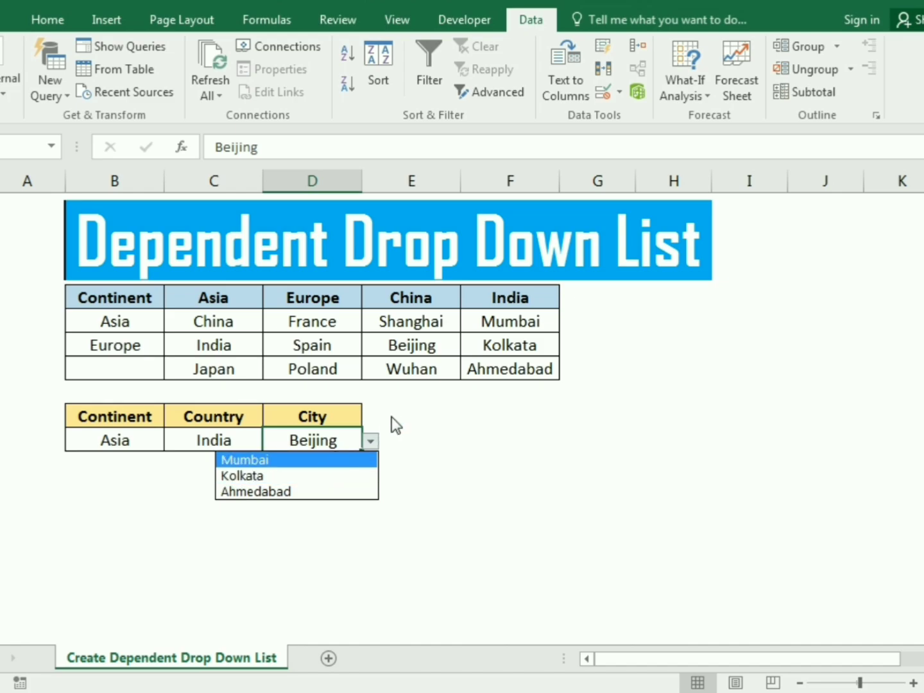
pyautogui.press('Escape')
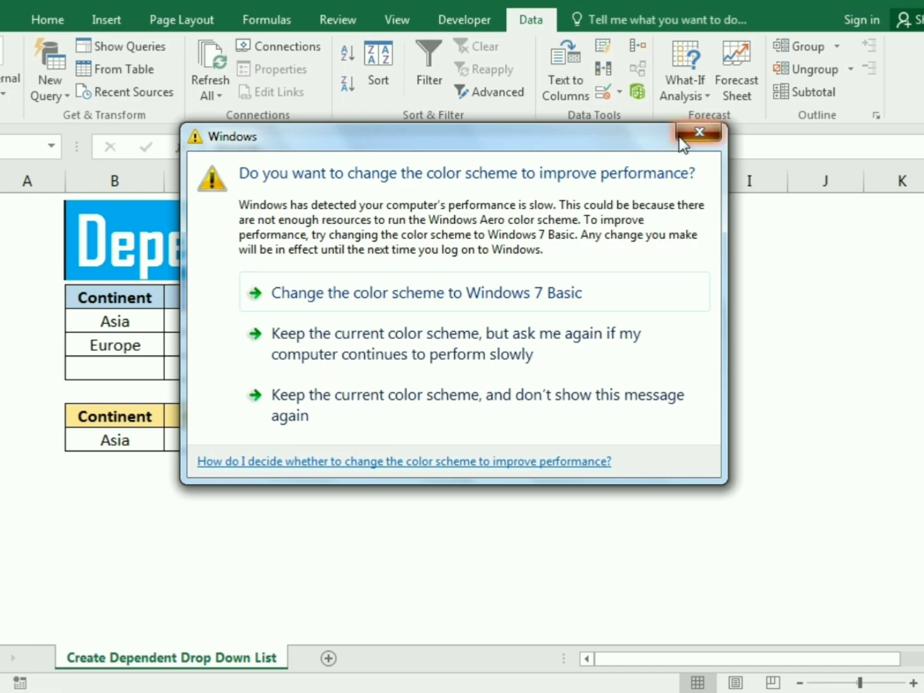
# Step: Dismiss the Windows color scheme message without picking an option and return to an empty cell of the sheet
pyautogui.click(696, 136)
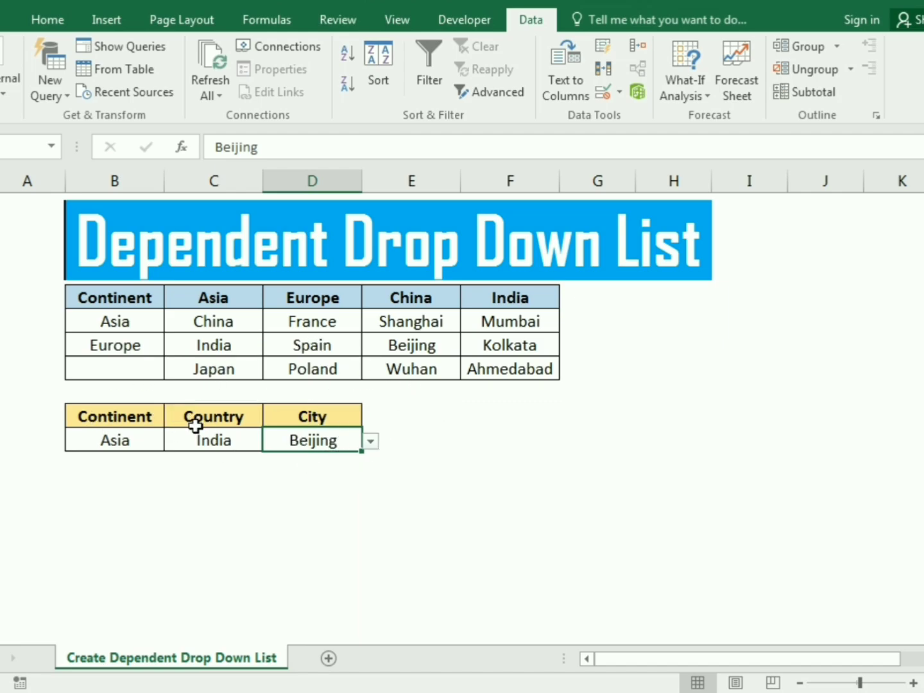
pyautogui.click(520, 425)
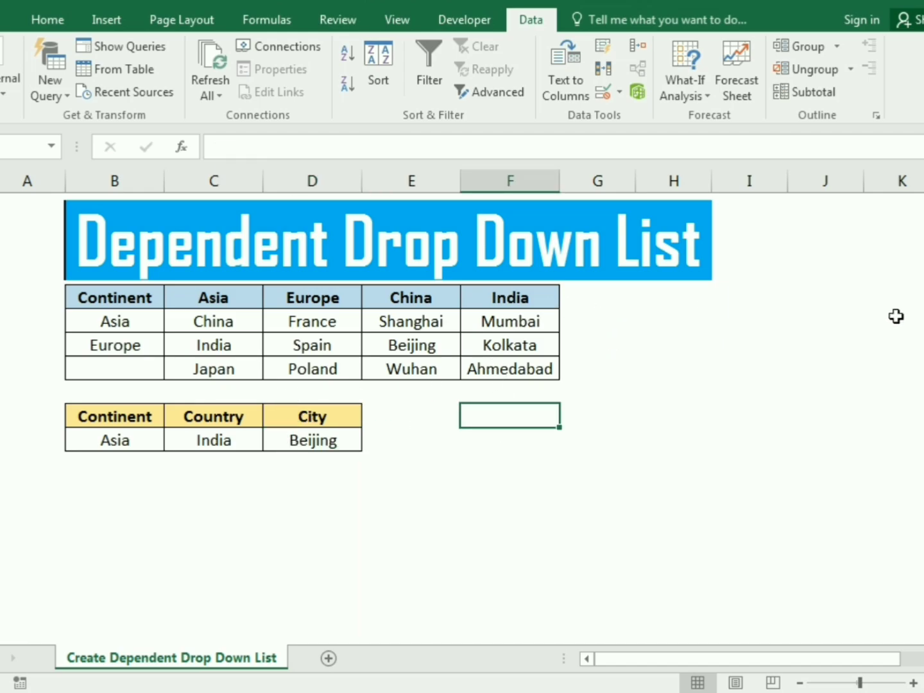
# Step: Choose China from the Country drop-down and Wuhan from the City drop-down
pyautogui.click(93, 439)
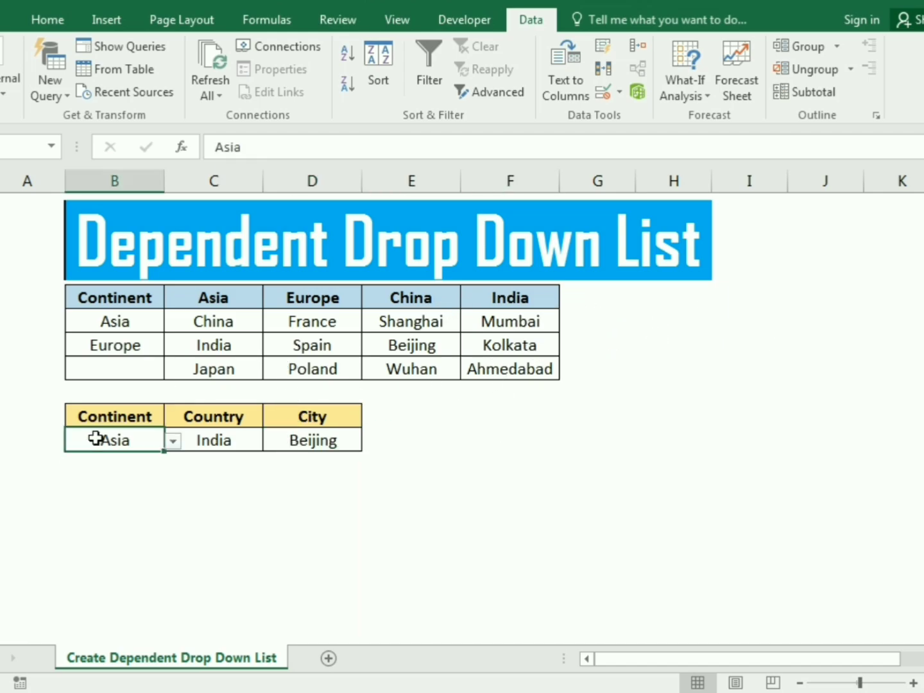
pyautogui.click(232, 437)
pyautogui.click(271, 442)
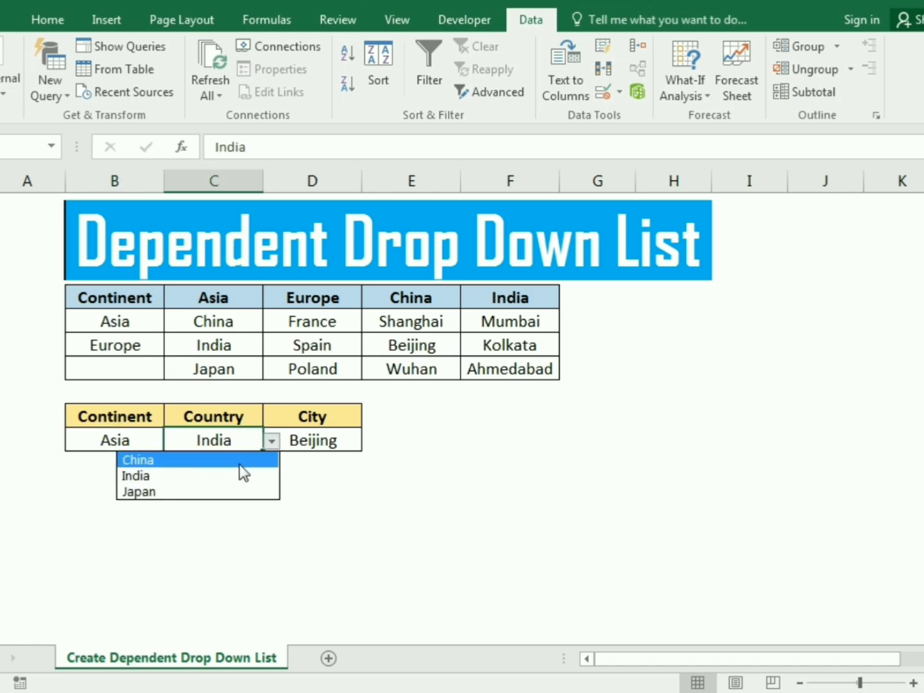
pyautogui.click(241, 459)
pyautogui.click(290, 440)
pyautogui.click(372, 442)
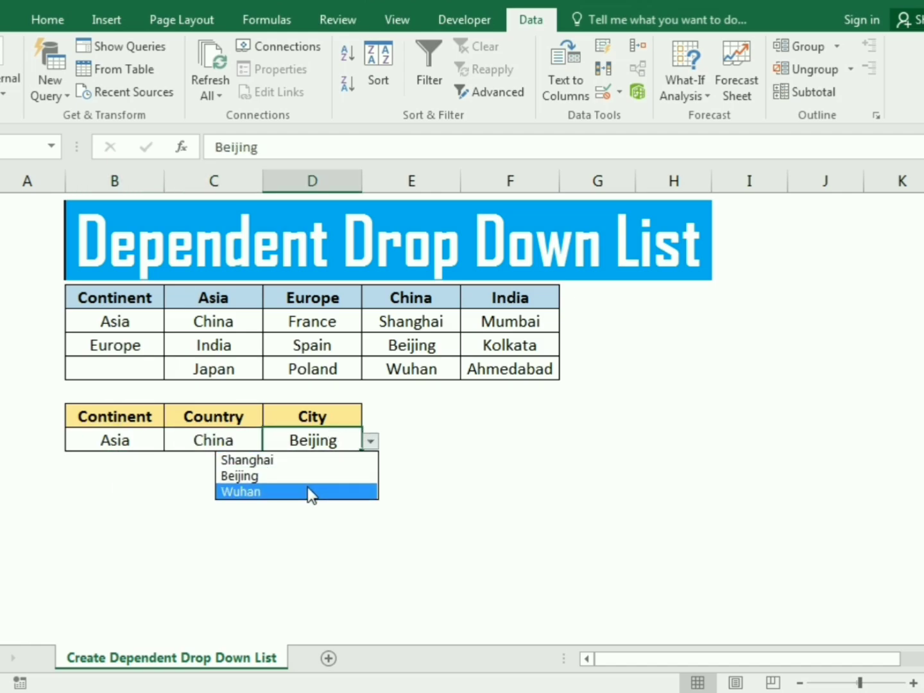
pyautogui.click(311, 493)
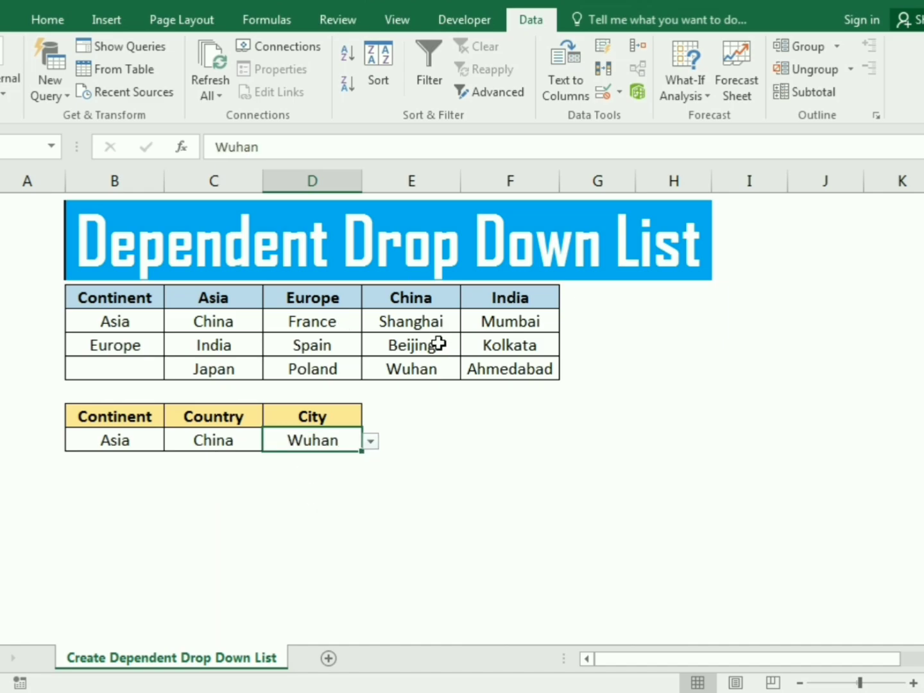
# Step: Set the Continent cell to Europe and the Country cell to Spain from their drop-downs, and select the City cell
pyautogui.click(130, 444)
pyautogui.click(172, 443)
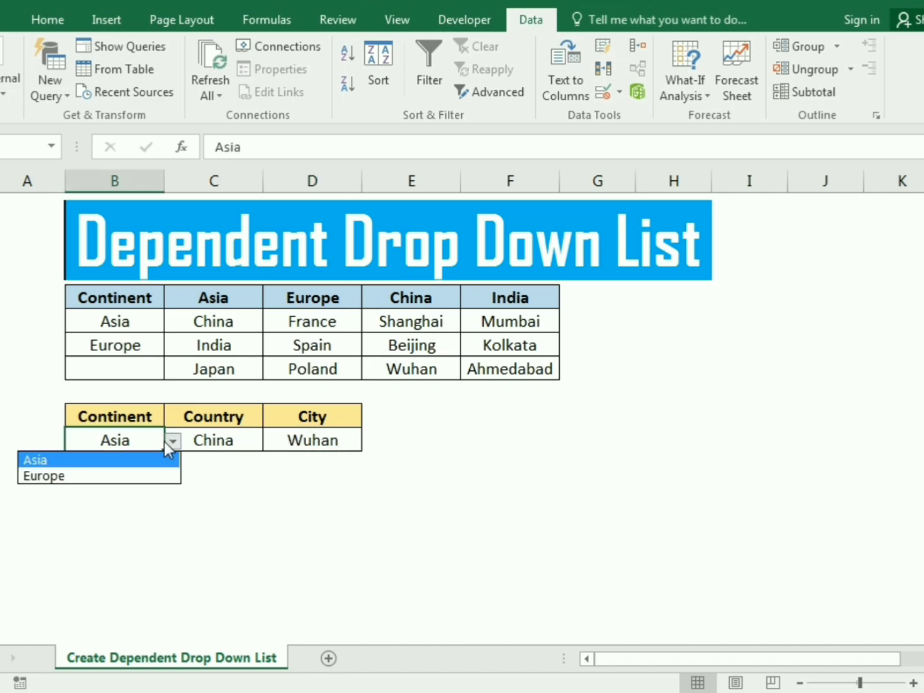
pyautogui.click(151, 478)
pyautogui.click(243, 440)
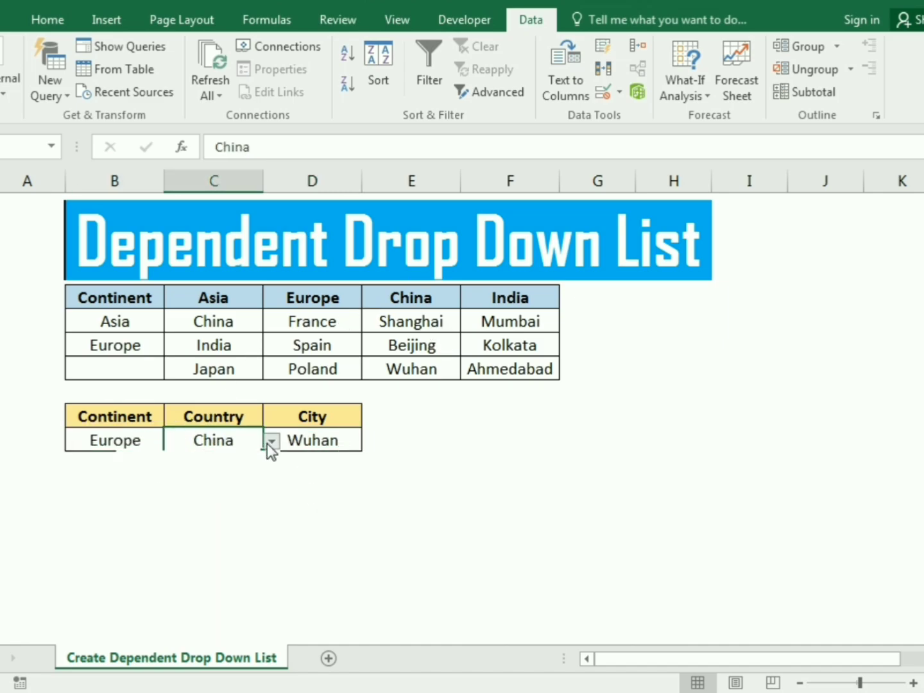
pyautogui.click(269, 442)
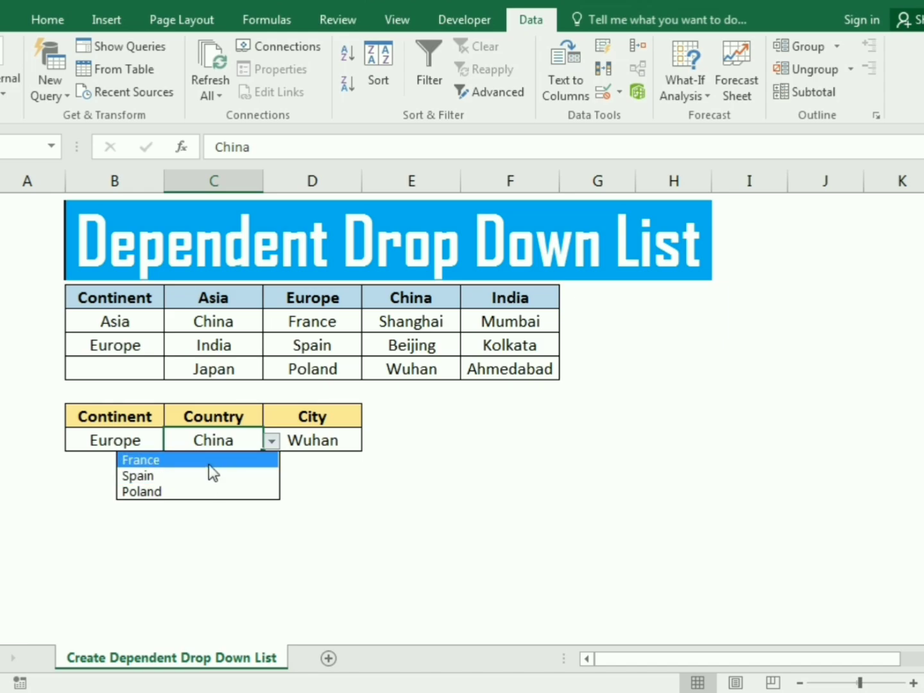
pyautogui.click(209, 477)
pyautogui.click(209, 472)
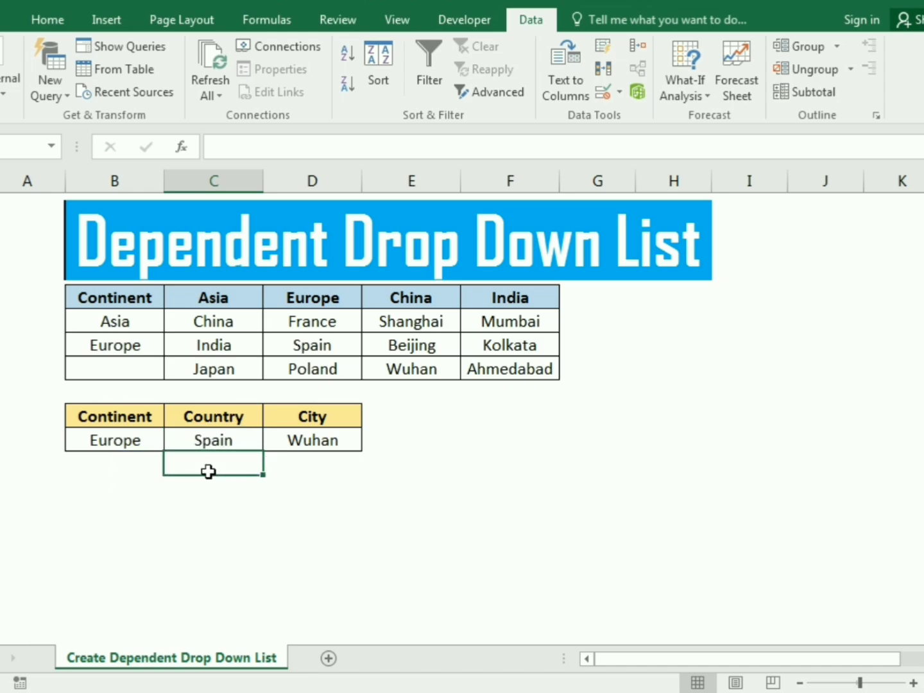
pyautogui.click(220, 441)
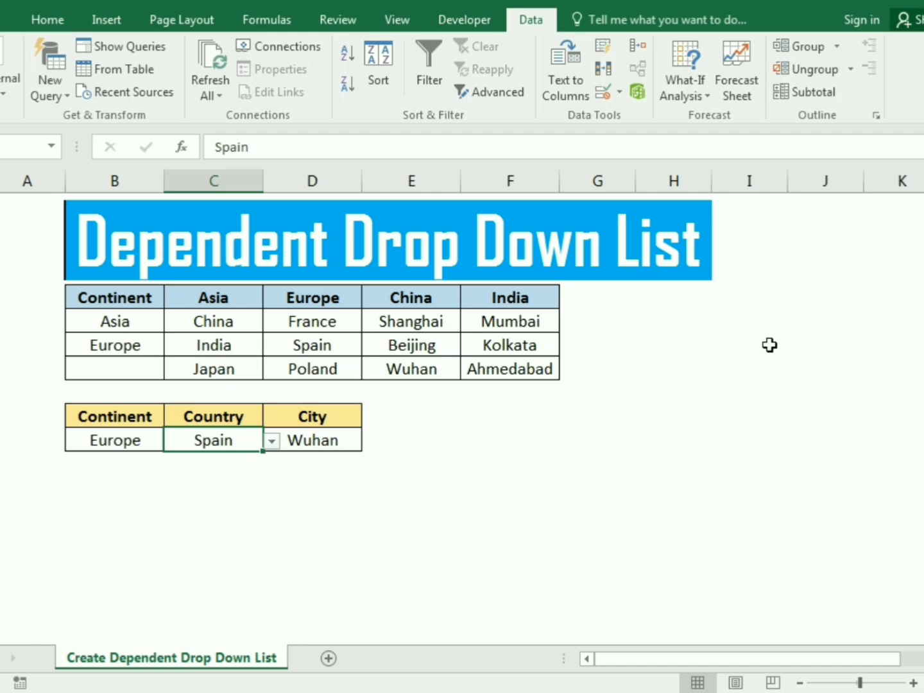
pyautogui.click(333, 443)
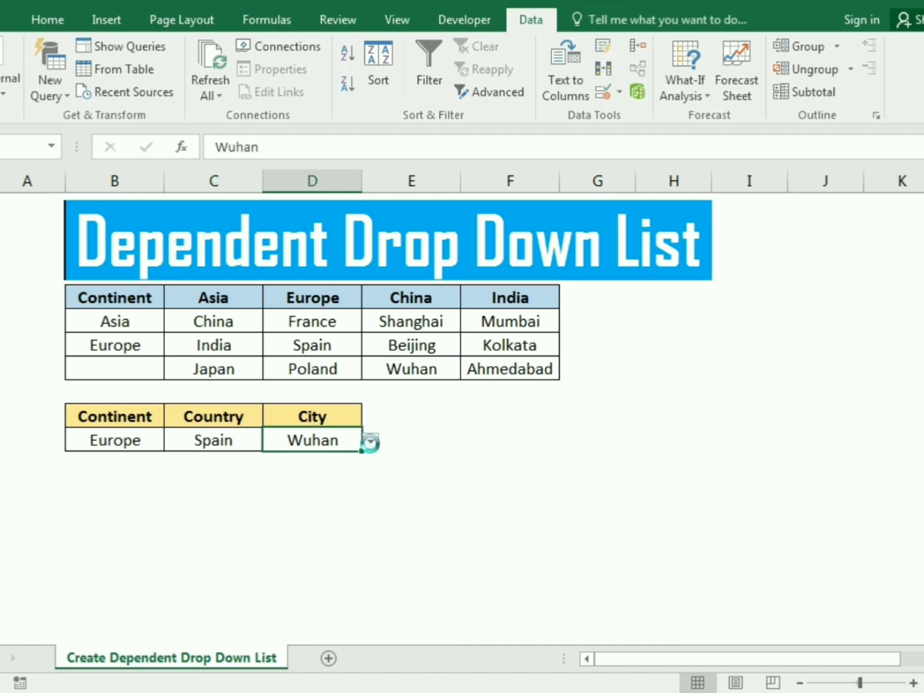